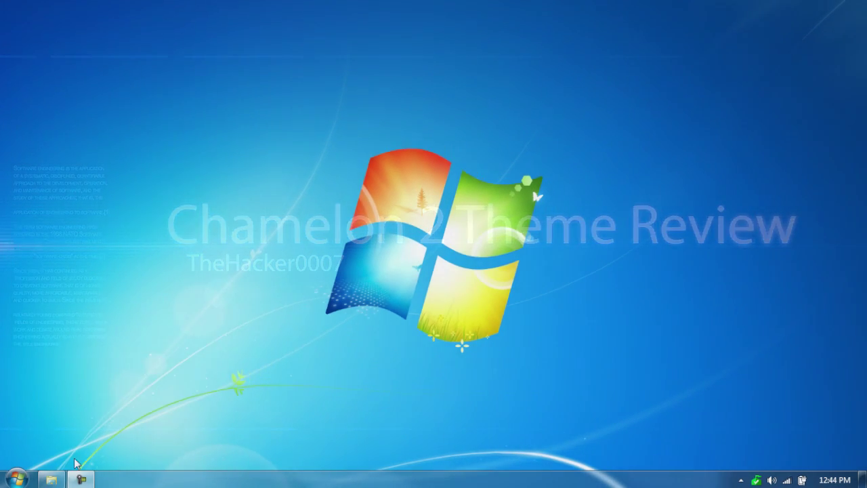
- Open the Chameleon 2 folder and view Capture.PNG full-screen in Photo Viewer
{"action": "left_click", "coordinate": [50, 479]}
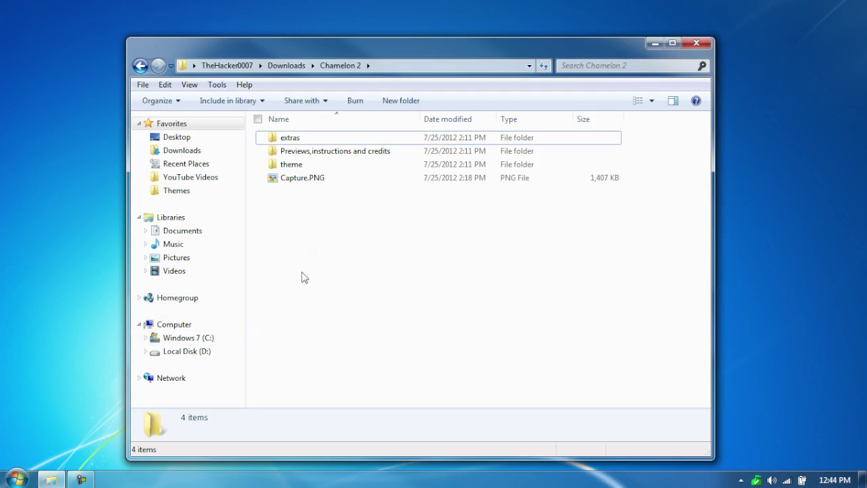
{"action": "double_click", "coordinate": [329, 179]}
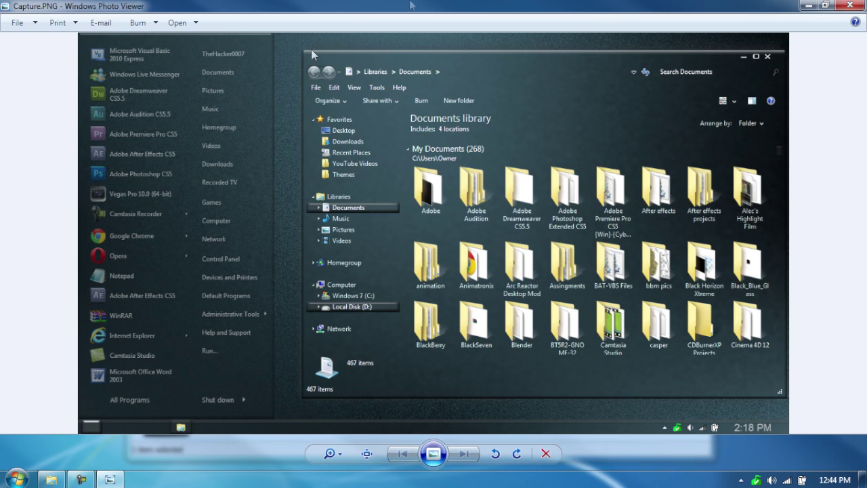
{"action": "left_click", "coordinate": [849, 6]}
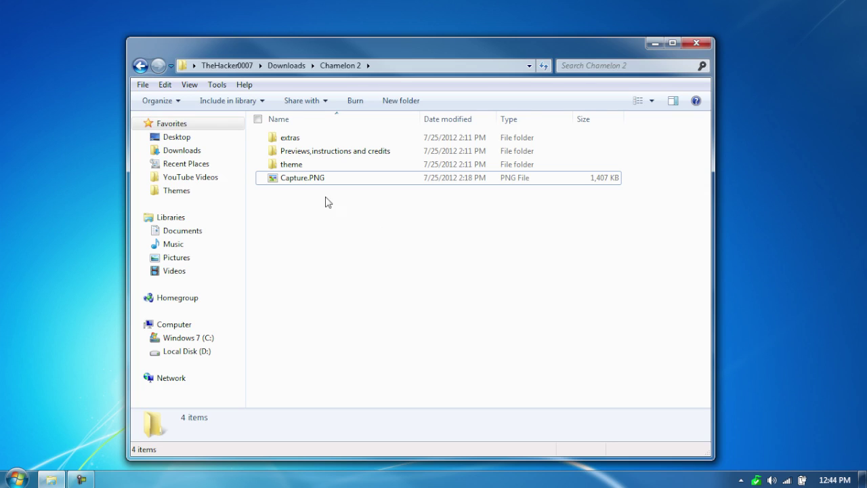
- Browse preview images 1.jpg onward in the Previews folder, then go back to Chameleon 2
{"action": "double_click", "coordinate": [338, 152]}
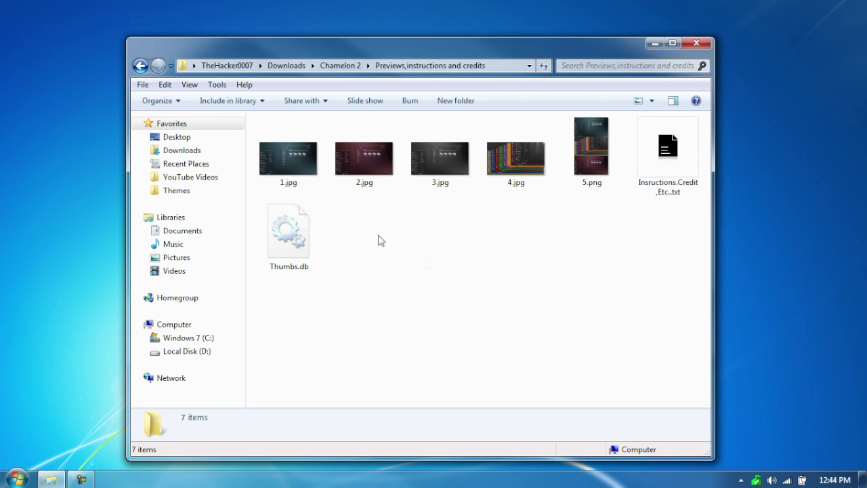
{"action": "double_click", "coordinate": [289, 157]}
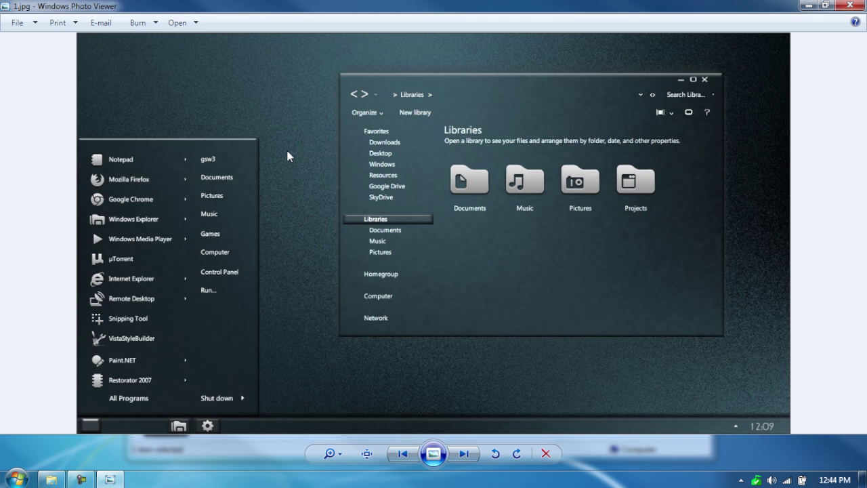
{"action": "key", "text": "Right"}
{"action": "key", "text": "Right"}
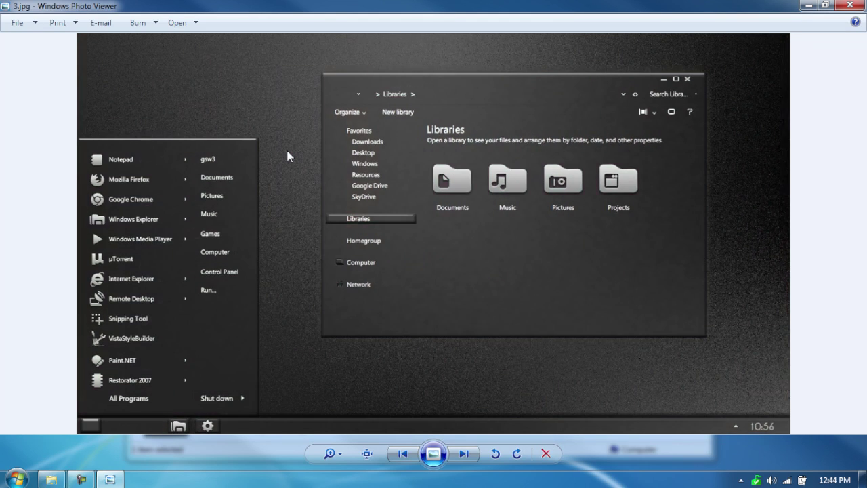
{"action": "key", "text": "Right"}
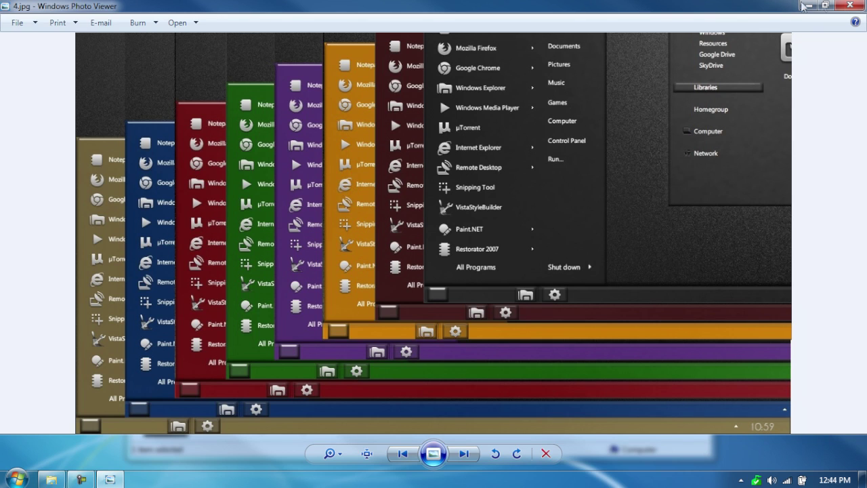
{"action": "left_click", "coordinate": [849, 5]}
{"action": "left_click", "coordinate": [536, 276]}
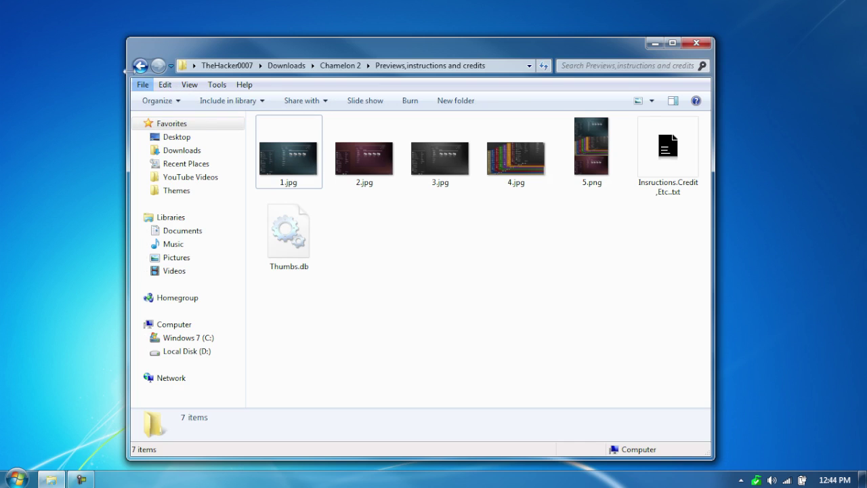
{"action": "left_click", "coordinate": [140, 66]}
{"action": "left_click", "coordinate": [350, 253]}
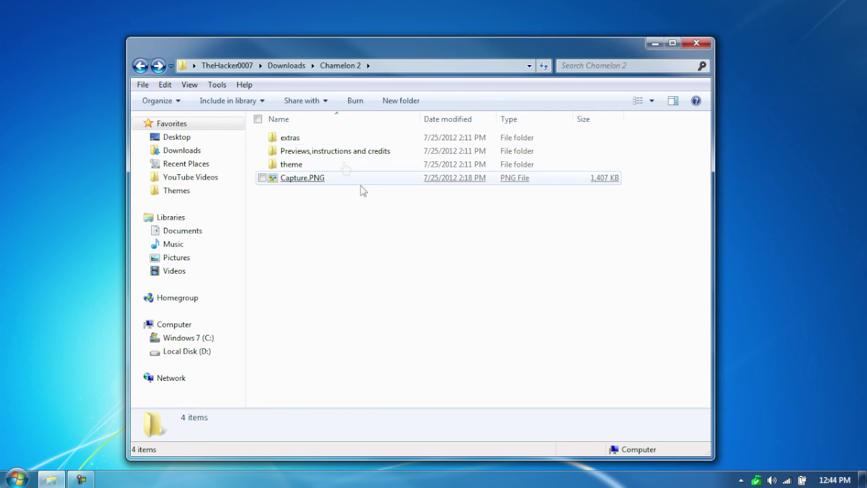
- Go into extras > tools and cancel the M_TransMenu_1.12.setup.exe security warning
{"action": "double_click", "coordinate": [344, 139]}
{"action": "double_click", "coordinate": [352, 155]}
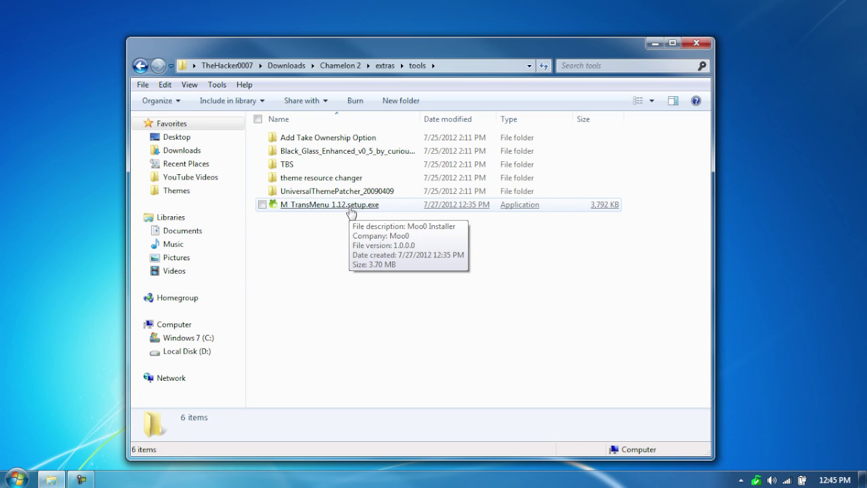
{"action": "double_click", "coordinate": [350, 210]}
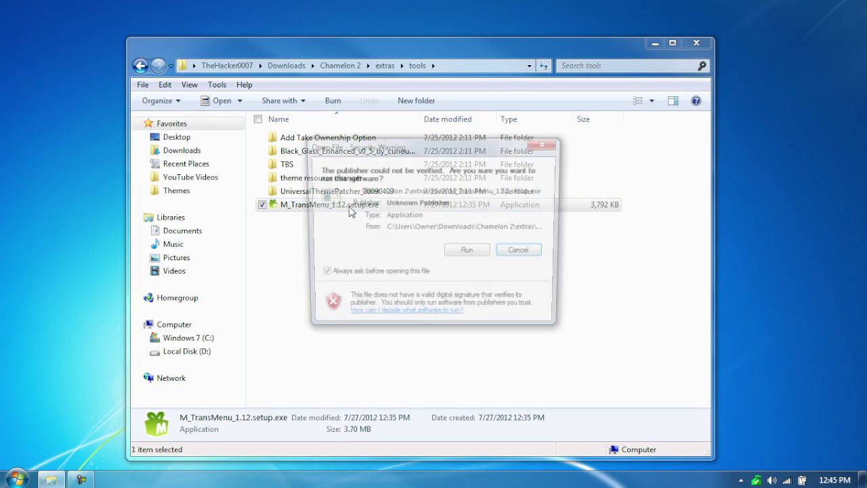
{"action": "left_click", "coordinate": [523, 254]}
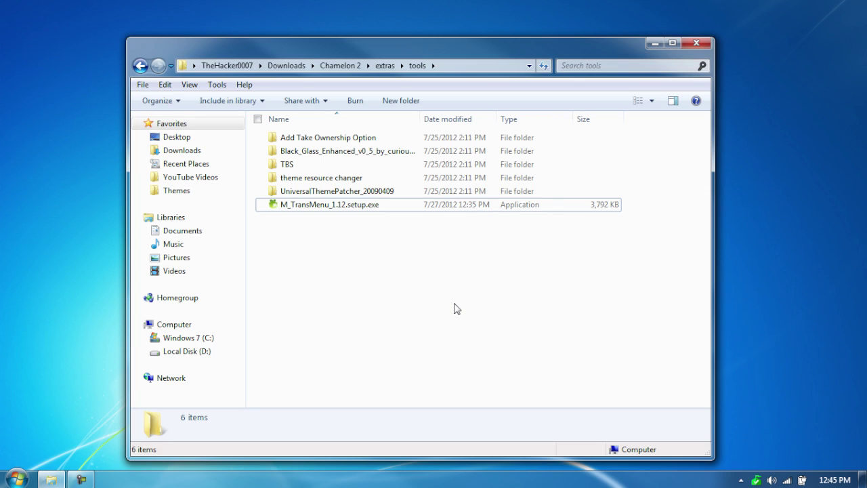
- Launch Moo0 TransparentMenu with a 'moo' Start search and dismiss its notice
{"action": "left_click", "coordinate": [16, 479]}
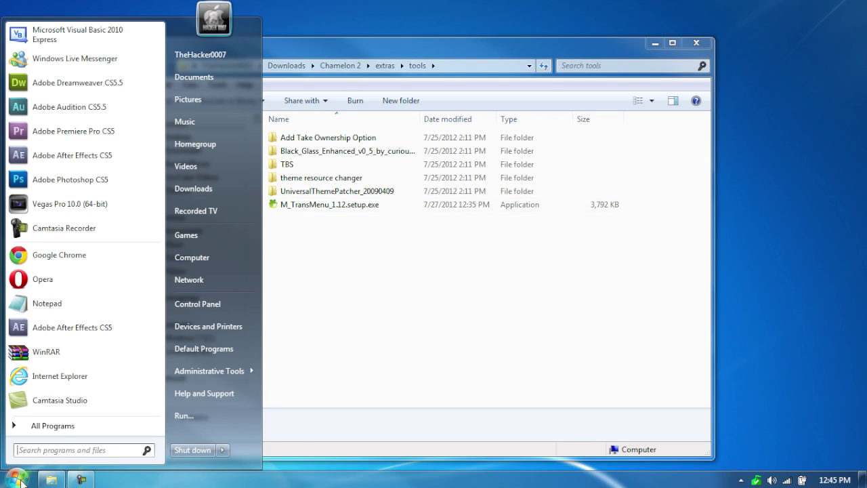
{"action": "type", "text": "moo"}
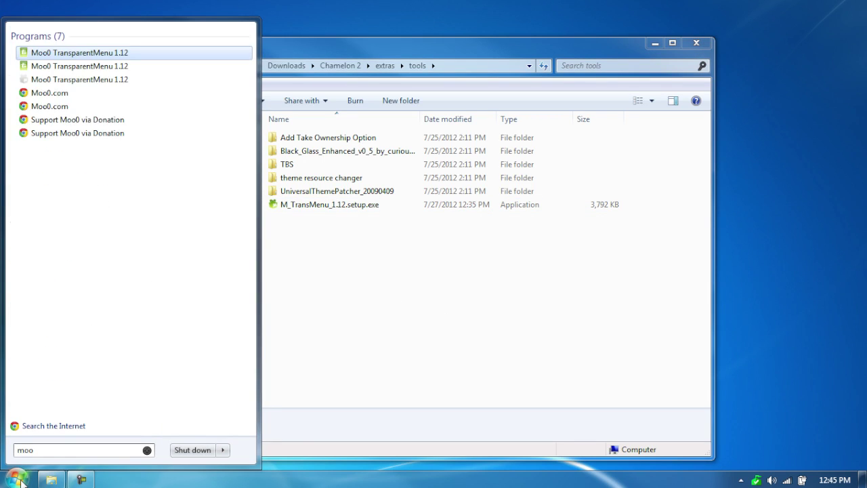
{"action": "key", "text": "Return"}
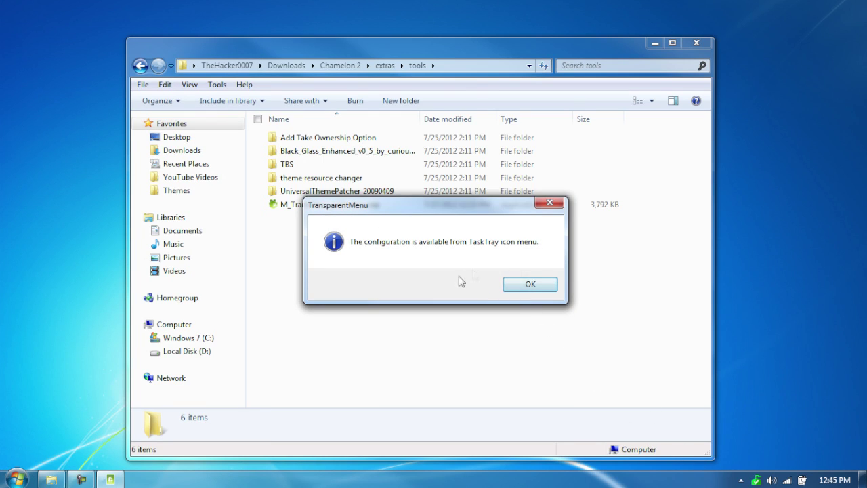
{"action": "left_click", "coordinate": [528, 284]}
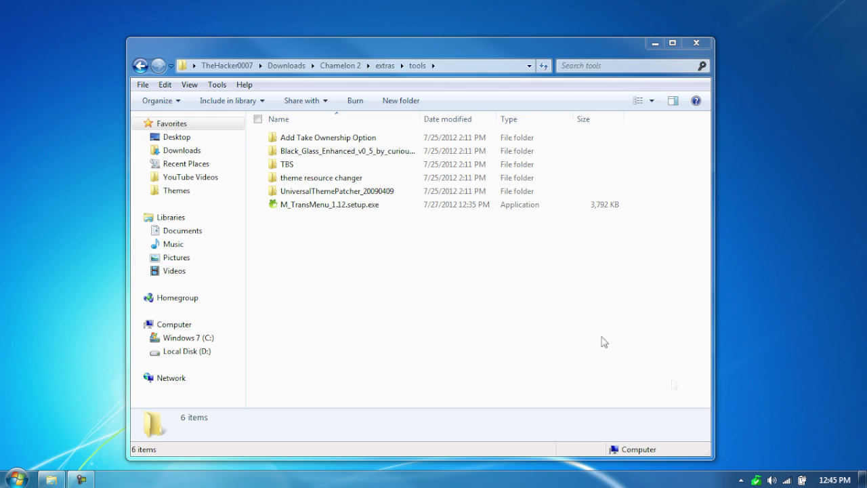
- Turn on TransparentMenu from its tray menu and check the Start menu
{"action": "left_click", "coordinate": [742, 479]}
{"action": "right_click", "coordinate": [760, 418]}
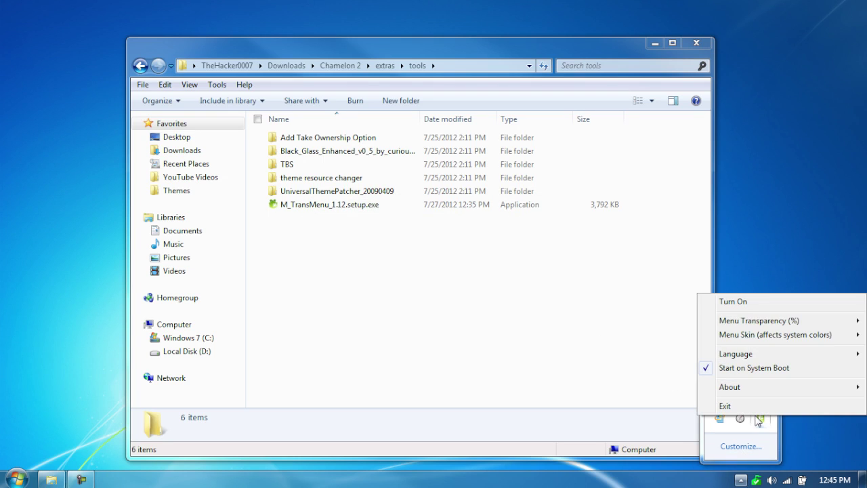
{"action": "mouse_move", "coordinate": [765, 356]}
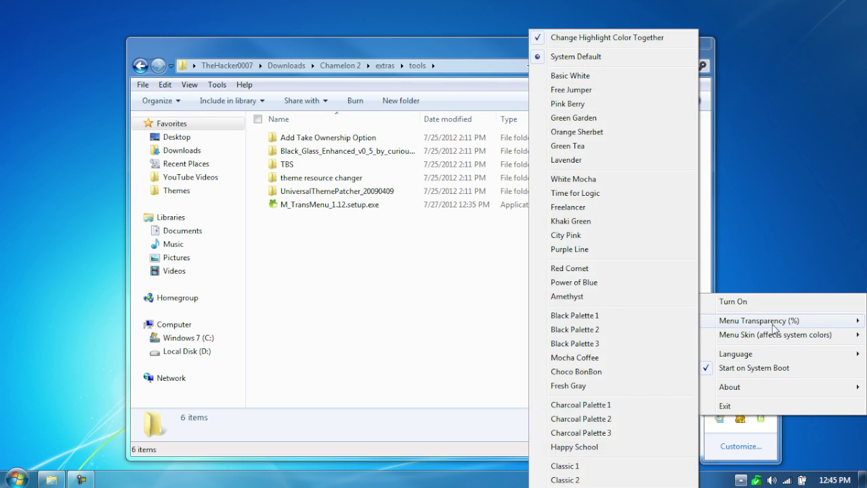
{"action": "mouse_move", "coordinate": [773, 326]}
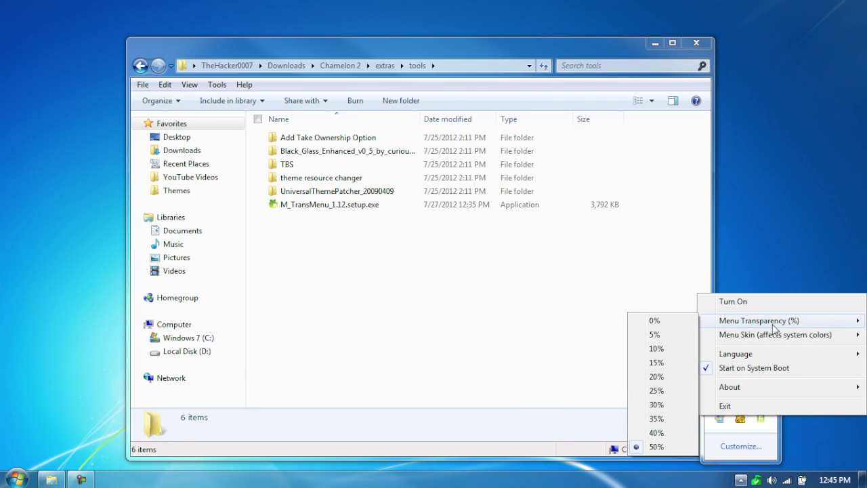
{"action": "left_click", "coordinate": [17, 480]}
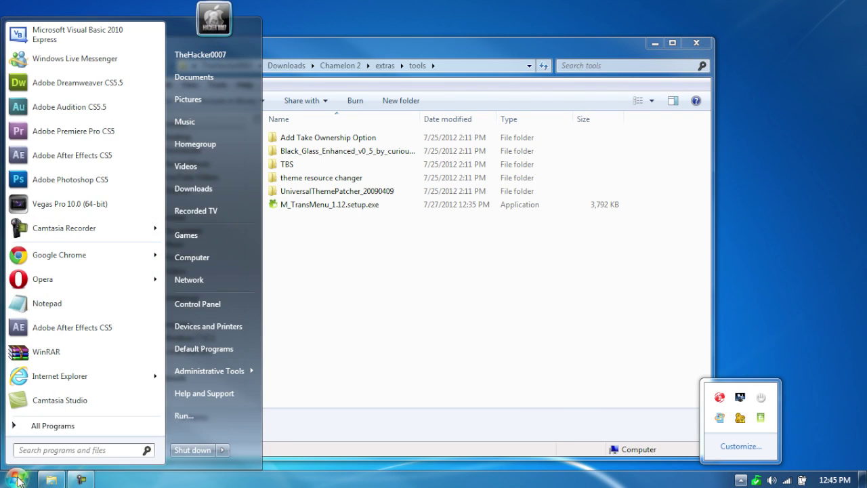
{"action": "right_click", "coordinate": [762, 418]}
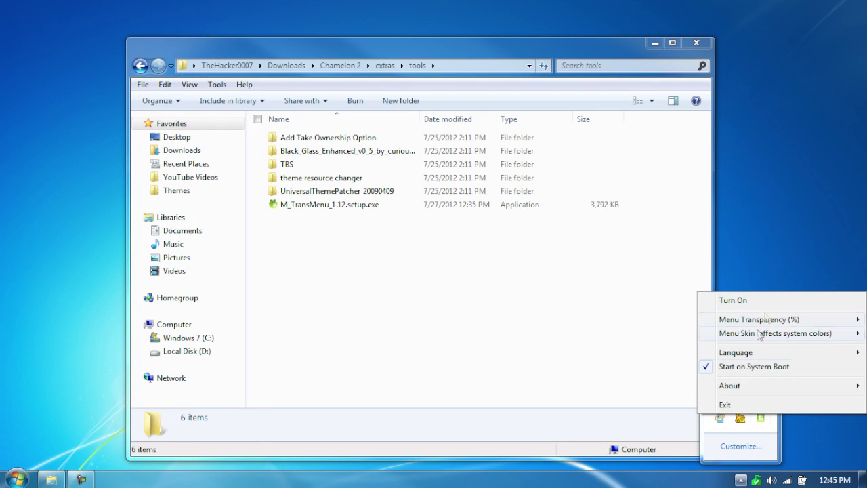
{"action": "mouse_move", "coordinate": [768, 326]}
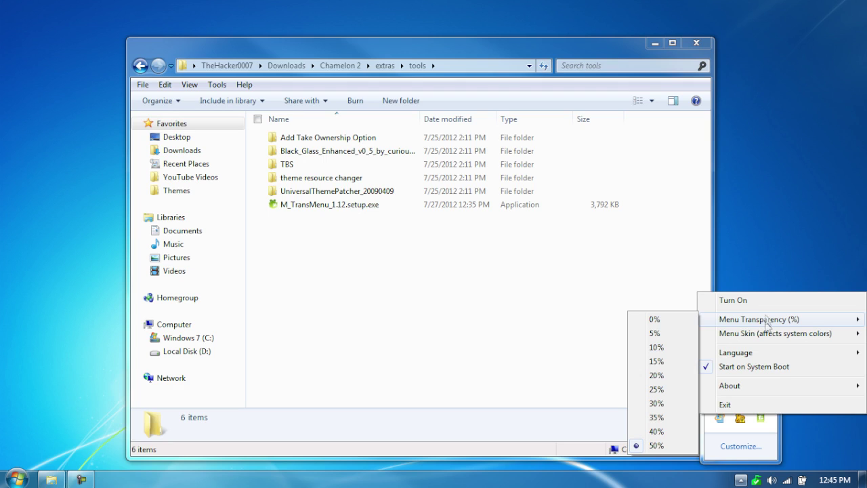
{"action": "left_click", "coordinate": [768, 302]}
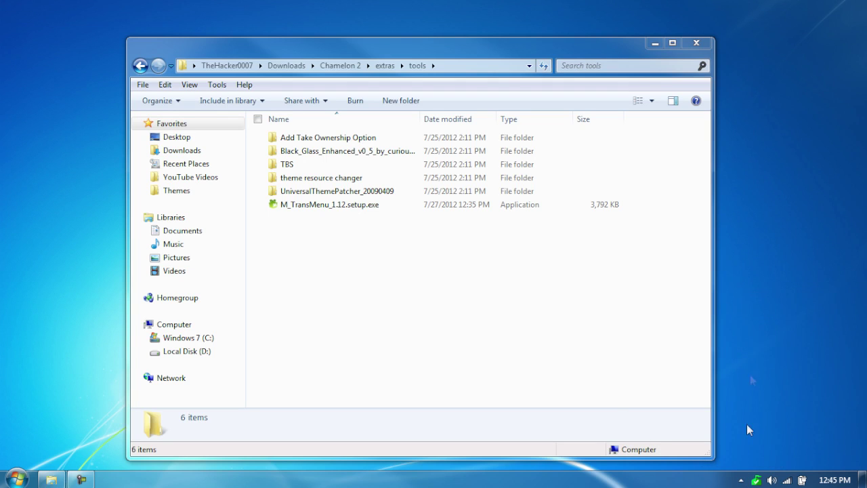
{"action": "left_click", "coordinate": [17, 479]}
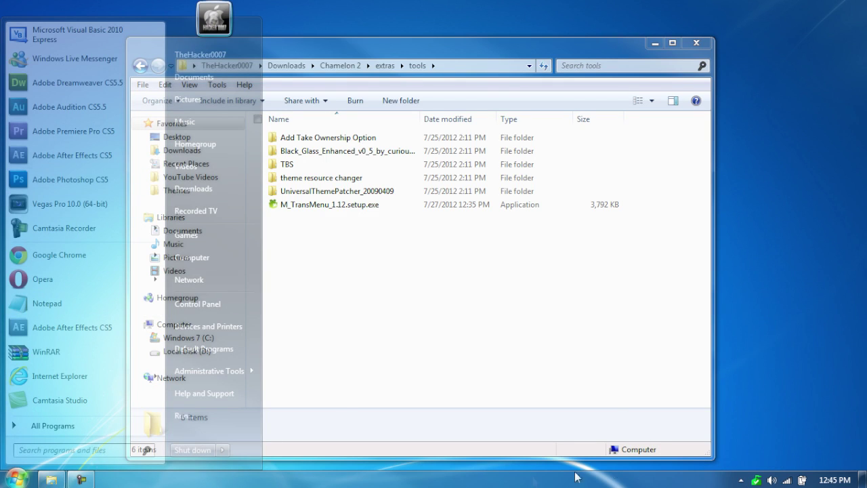
- Try 0% menu transparency and check the Start menu
{"action": "left_click", "coordinate": [741, 480]}
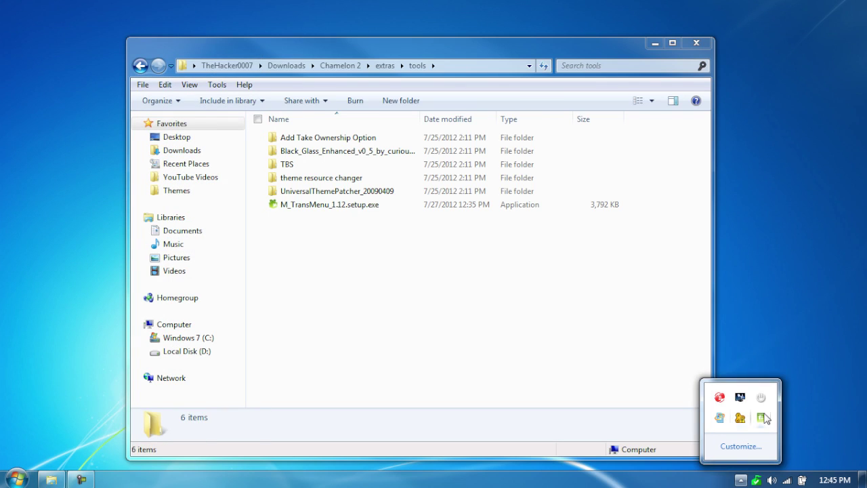
{"action": "right_click", "coordinate": [761, 418]}
{"action": "mouse_move", "coordinate": [782, 316]}
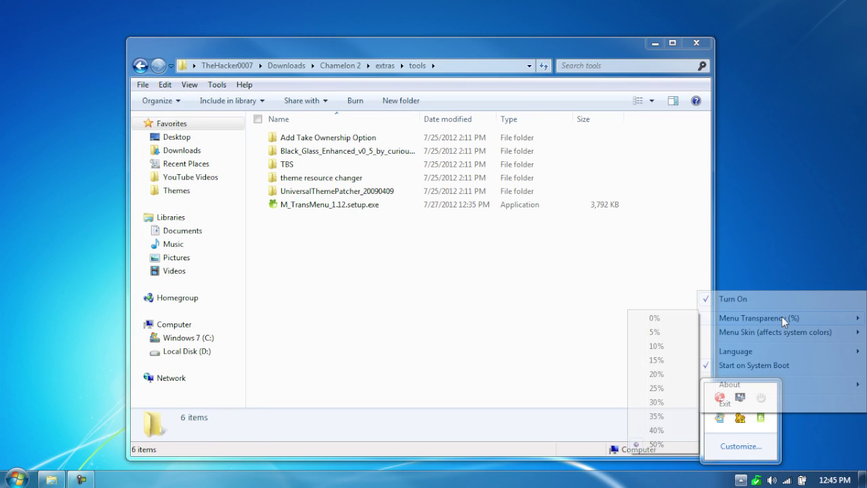
{"action": "left_click", "coordinate": [674, 318]}
{"action": "left_click", "coordinate": [19, 481]}
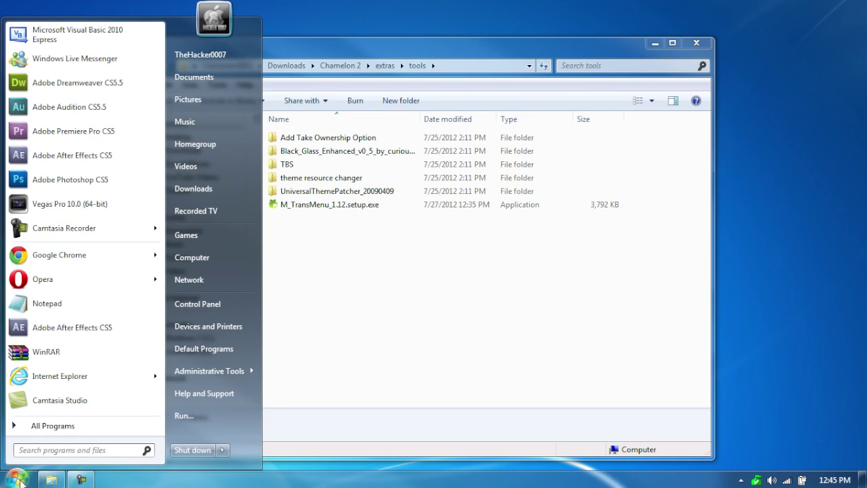
{"action": "left_click", "coordinate": [19, 481]}
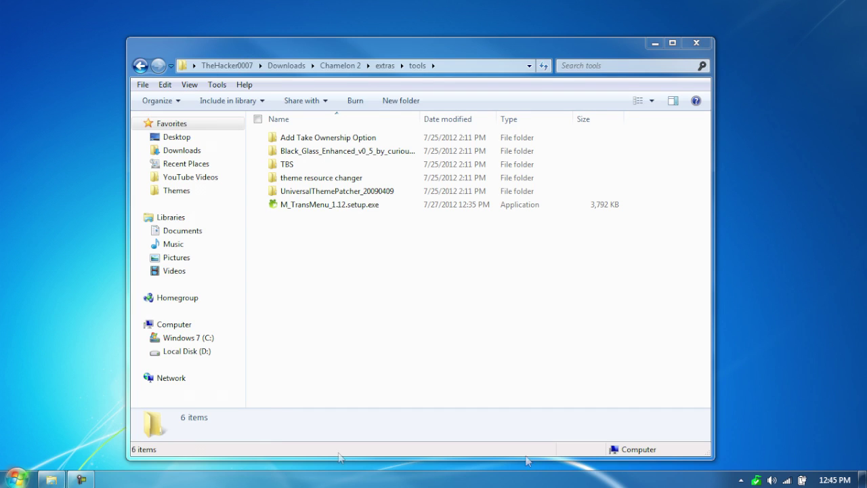
- Set menu transparency to 90% and confirm the Start menu looks see-through
{"action": "left_click", "coordinate": [741, 479]}
{"action": "right_click", "coordinate": [760, 417]}
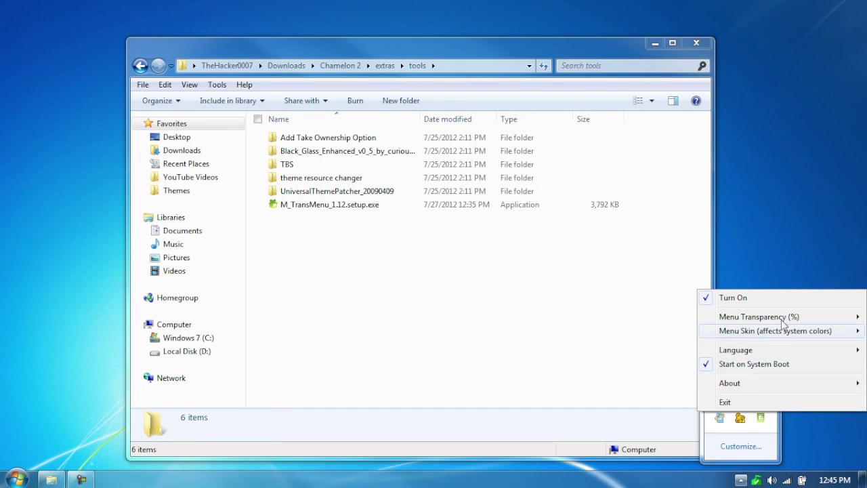
{"action": "mouse_move", "coordinate": [784, 324]}
{"action": "left_click", "coordinate": [658, 441]}
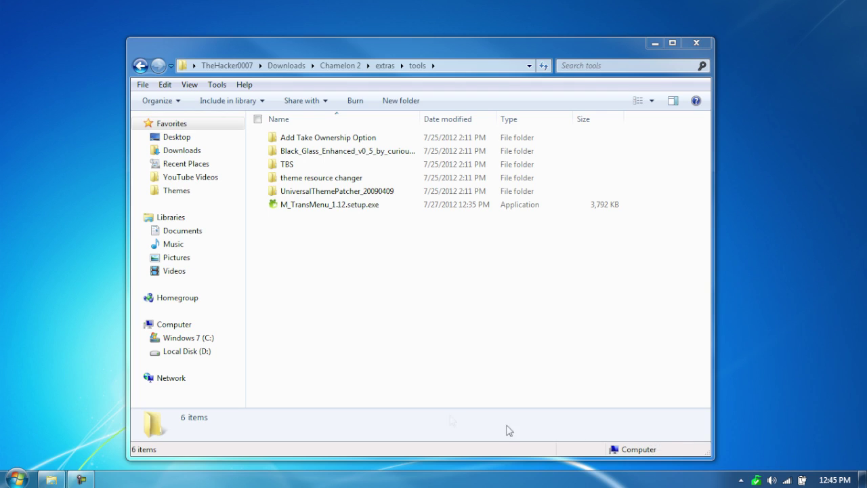
{"action": "left_click", "coordinate": [17, 478]}
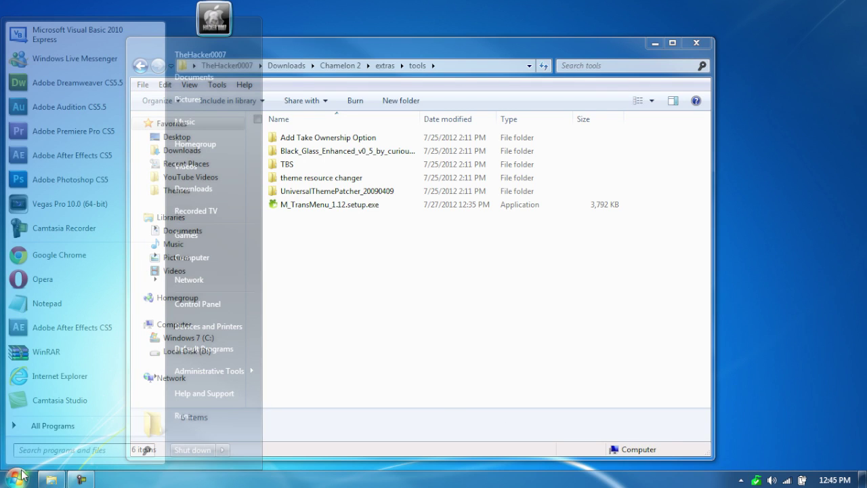
- Move the Explorer window right and browse the UniversalThemePatcher_20090409 folders, returning to tools
{"action": "left_click", "coordinate": [363, 46]}
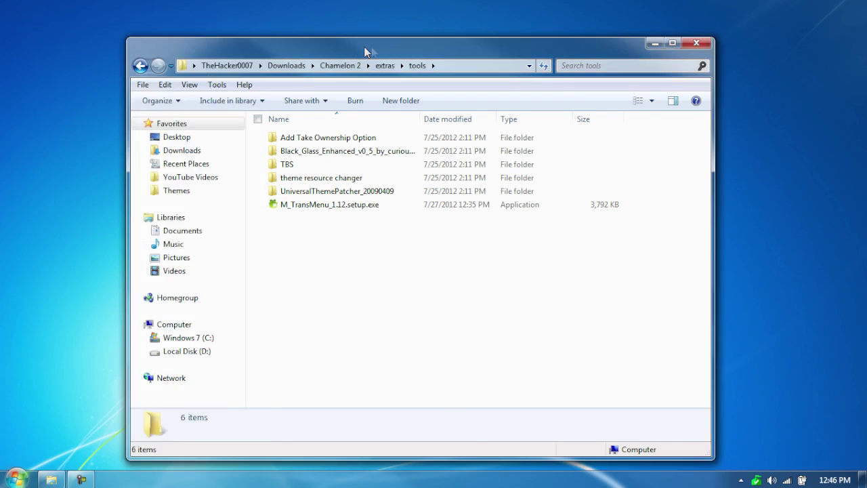
{"action": "left_click_drag", "start_coordinate": [363, 46], "coordinate": [465, 47]}
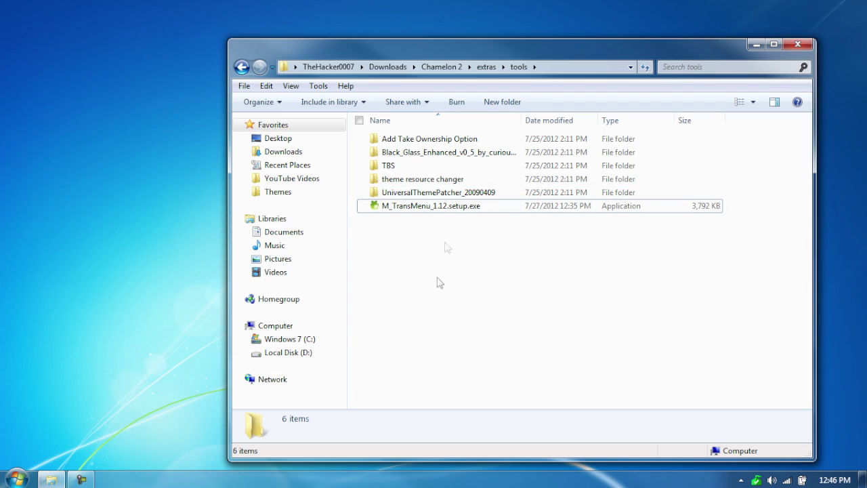
{"action": "double_click", "coordinate": [444, 193]}
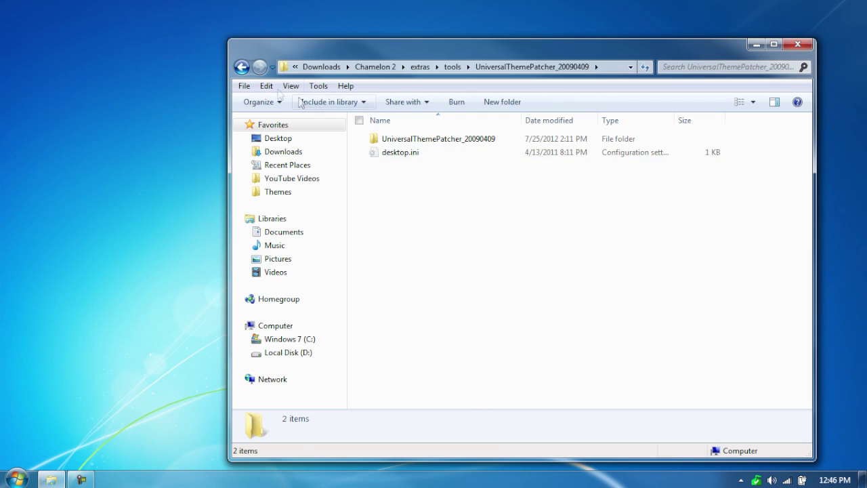
{"action": "left_click", "coordinate": [242, 66]}
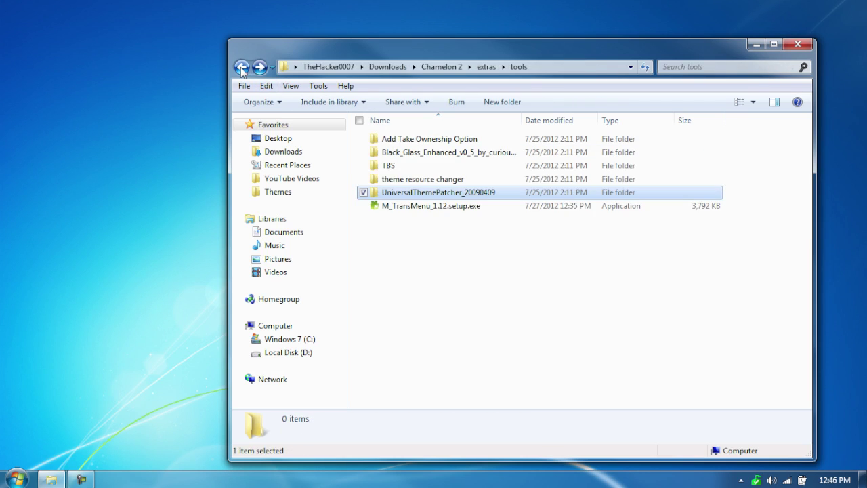
{"action": "double_click", "coordinate": [453, 195]}
{"action": "double_click", "coordinate": [447, 139]}
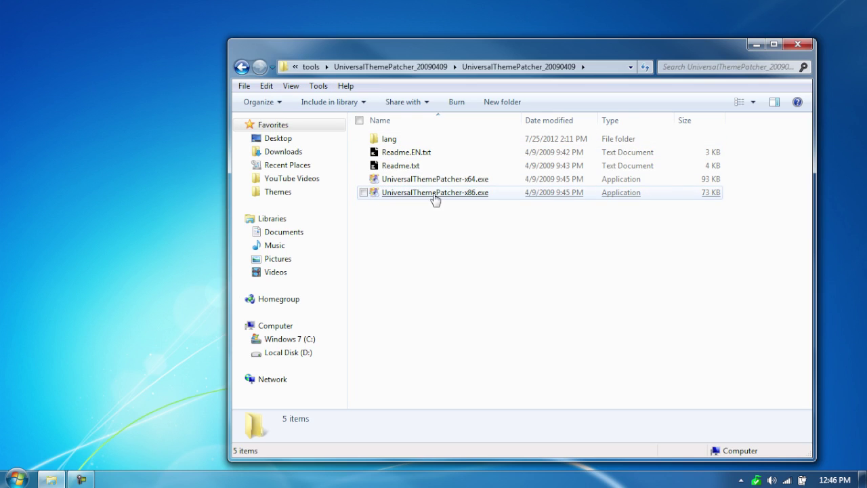
{"action": "left_click", "coordinate": [242, 67]}
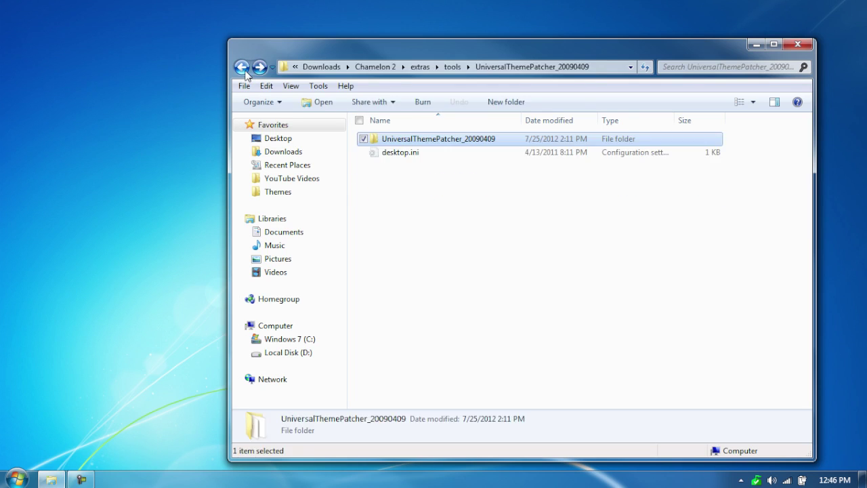
{"action": "left_click", "coordinate": [242, 67]}
{"action": "left_click", "coordinate": [420, 290]}
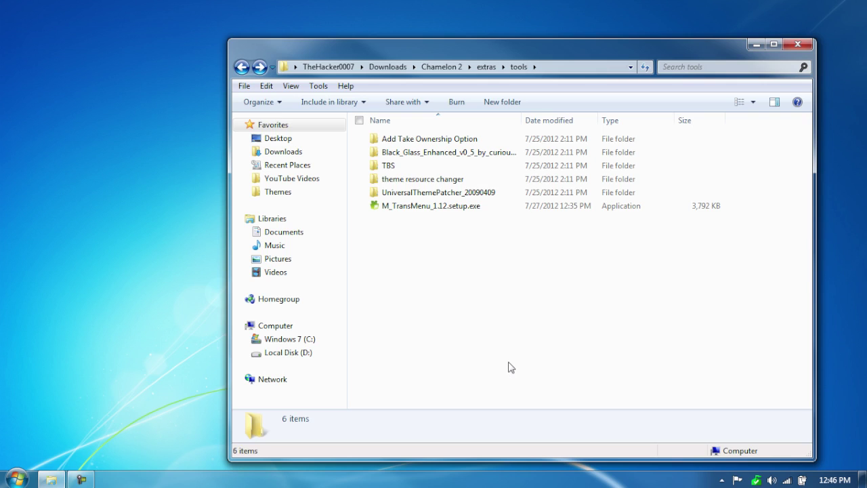
- Look inside theme resource changer, then open the Black_Glass_Enhanced_v0_5_by_curiouso9 folder
{"action": "double_click", "coordinate": [447, 180]}
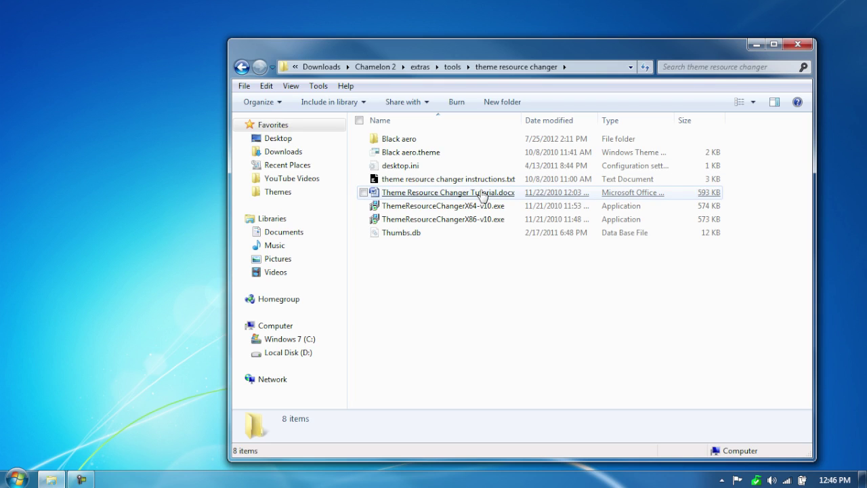
{"action": "left_click", "coordinate": [239, 67]}
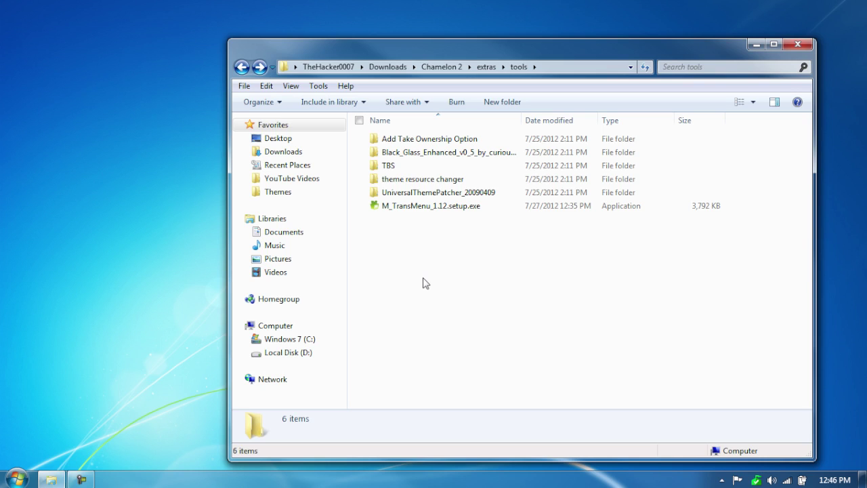
{"action": "double_click", "coordinate": [439, 153]}
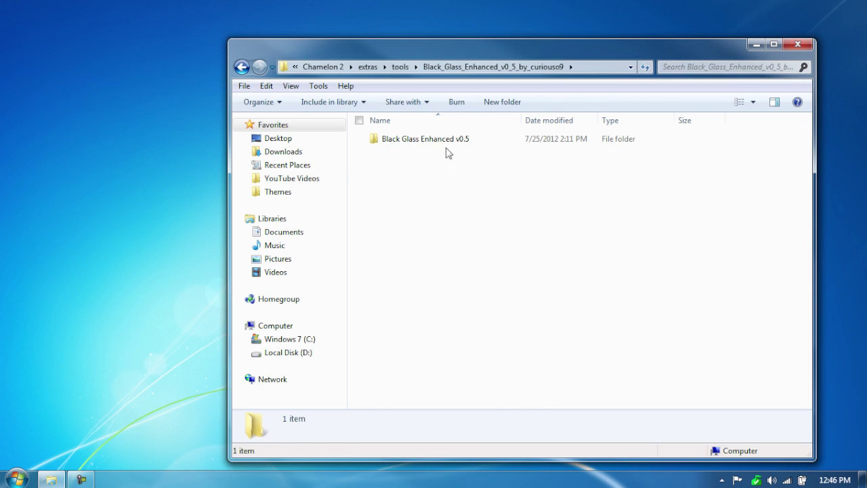
- Open Black Glass Enhanced v0.5, glance at DoReadMe.TXT, and select BlackGlassEnhanced.exe
{"action": "double_click", "coordinate": [448, 142]}
{"action": "double_click", "coordinate": [441, 166]}
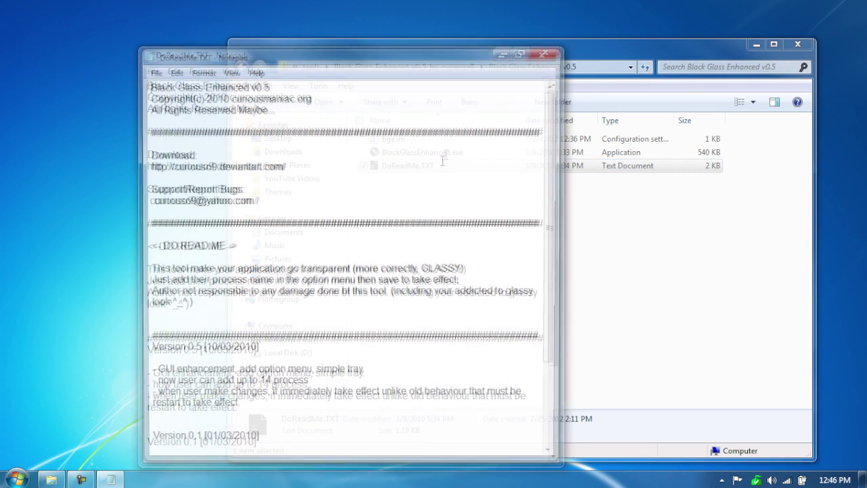
{"action": "left_click", "coordinate": [544, 55]}
{"action": "left_click", "coordinate": [447, 153]}
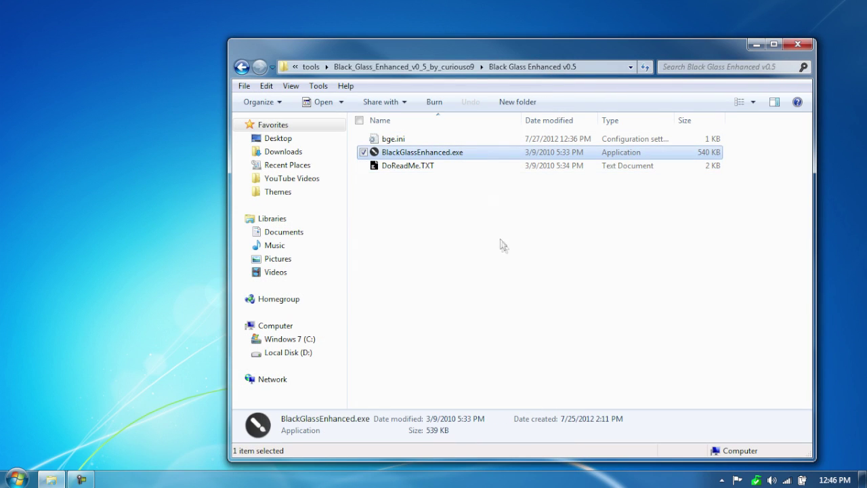
- In Black Glass Enhanced options, enable start with Windows and save the process list
{"action": "right_click", "coordinate": [743, 479]}
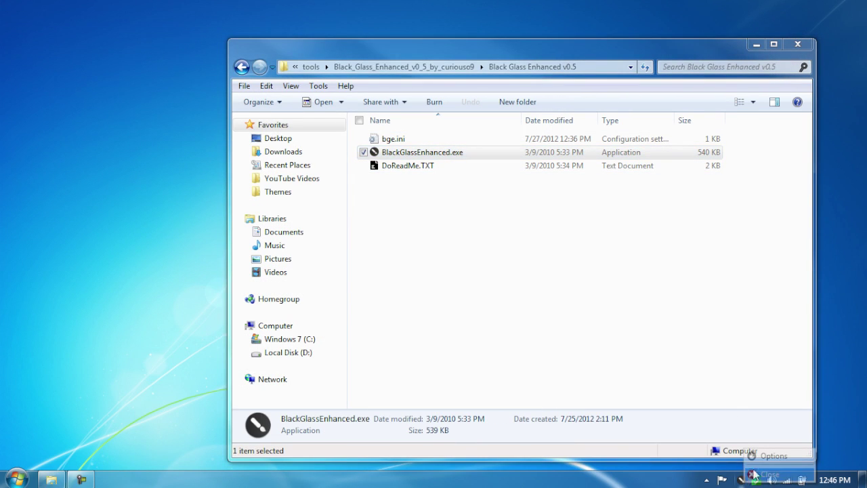
{"action": "left_click", "coordinate": [772, 460]}
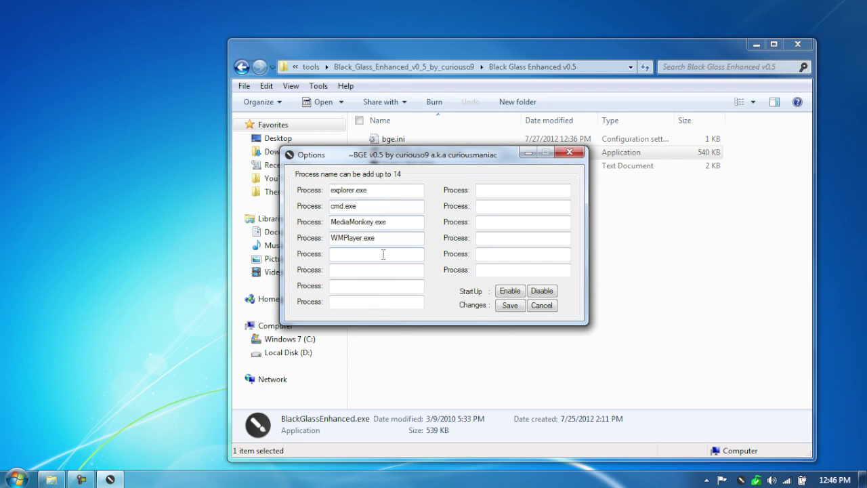
{"action": "left_click", "coordinate": [508, 290]}
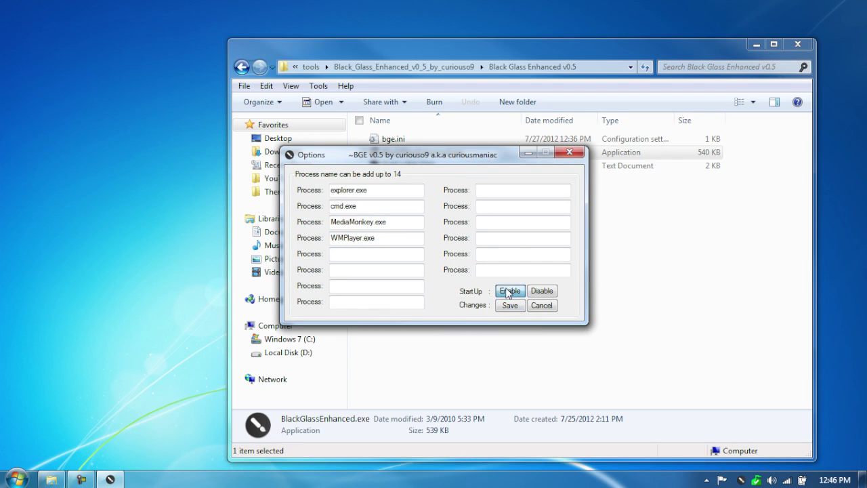
{"action": "left_click", "coordinate": [517, 285]}
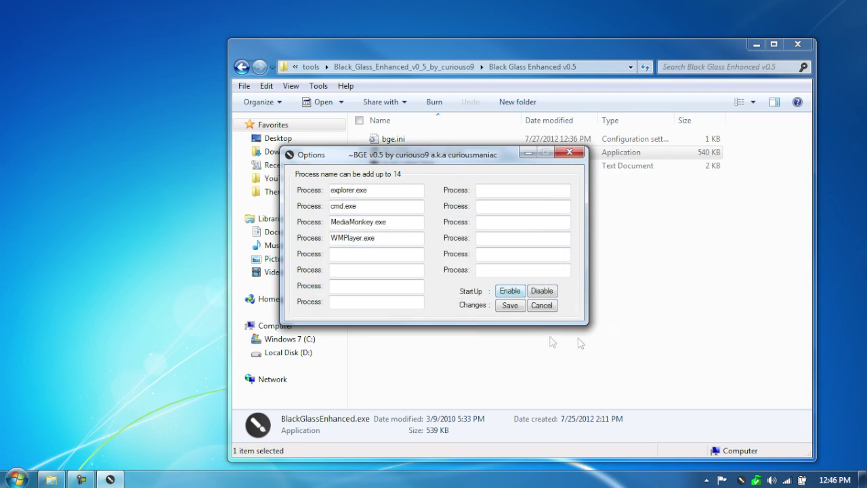
{"action": "left_click", "coordinate": [510, 305]}
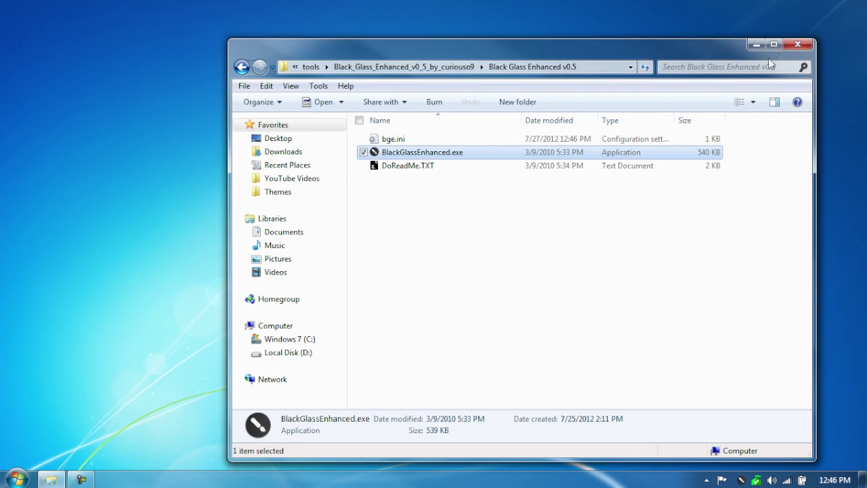
- Navigate from Downloads to Chameleon 2 > extras > tools > TBS > Taskbar Shadow
{"action": "left_click", "coordinate": [795, 46]}
{"action": "left_click", "coordinate": [17, 479]}
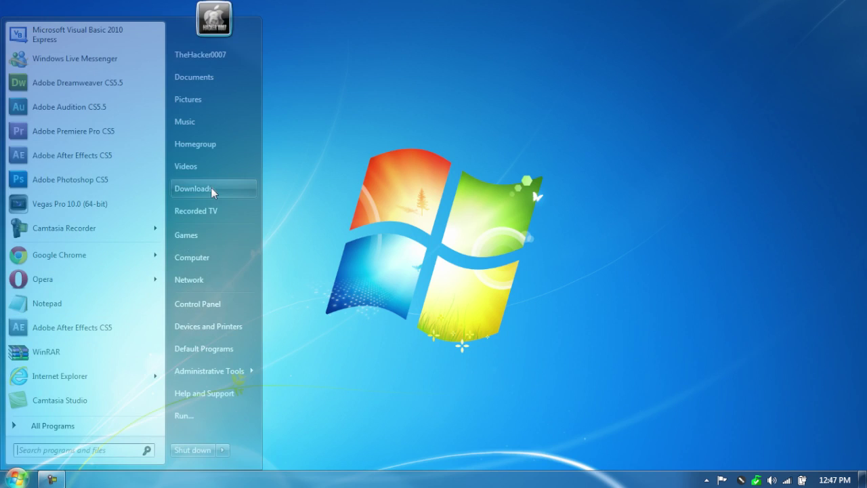
{"action": "left_click", "coordinate": [211, 184]}
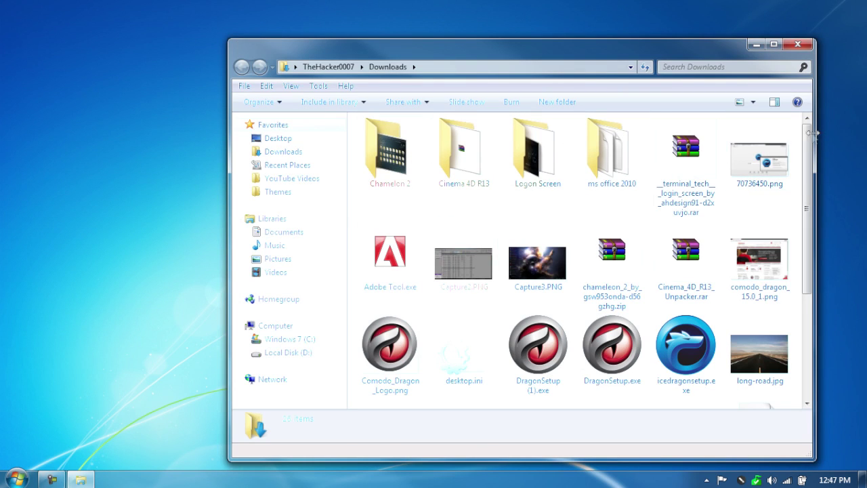
{"action": "double_click", "coordinate": [383, 170]}
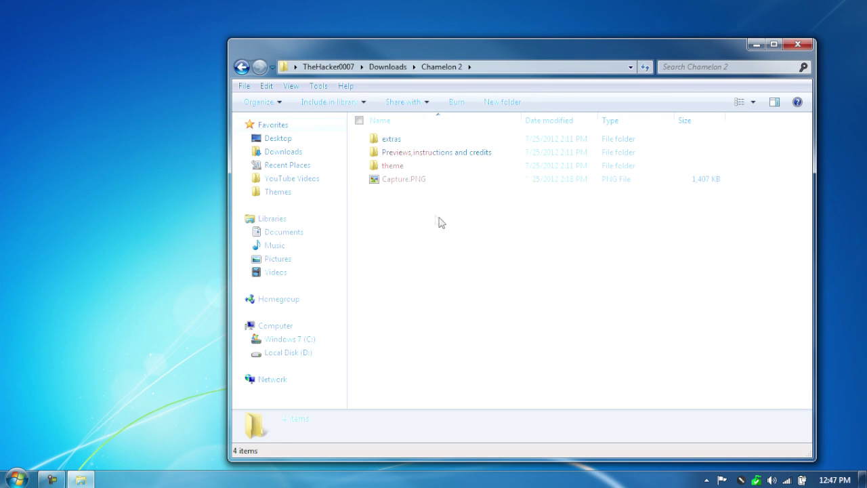
{"action": "left_click", "coordinate": [416, 141]}
{"action": "left_click", "coordinate": [420, 158]}
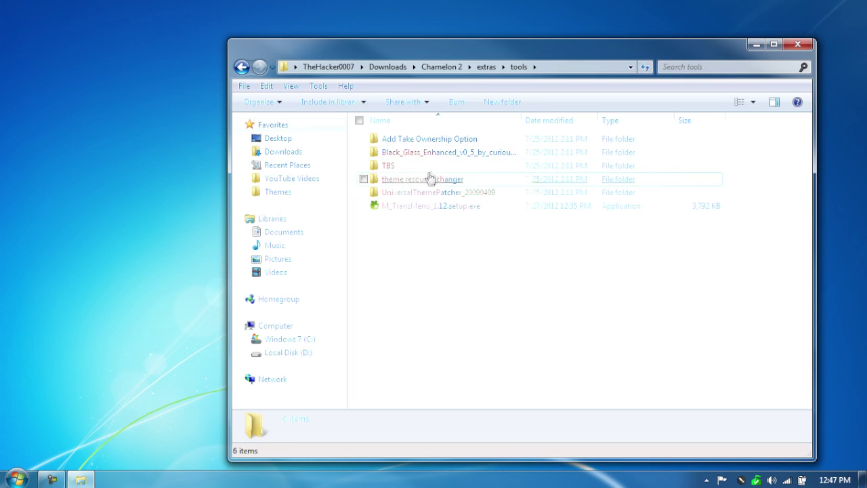
{"action": "left_click", "coordinate": [434, 168]}
{"action": "left_click", "coordinate": [424, 141]}
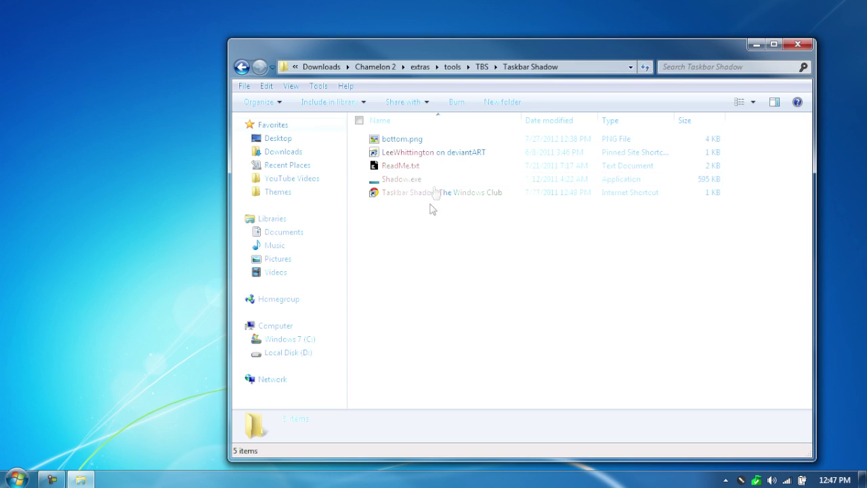
- Run Shadow.exe, check the tray icons, and go back toward the tools folder
{"action": "double_click", "coordinate": [437, 181]}
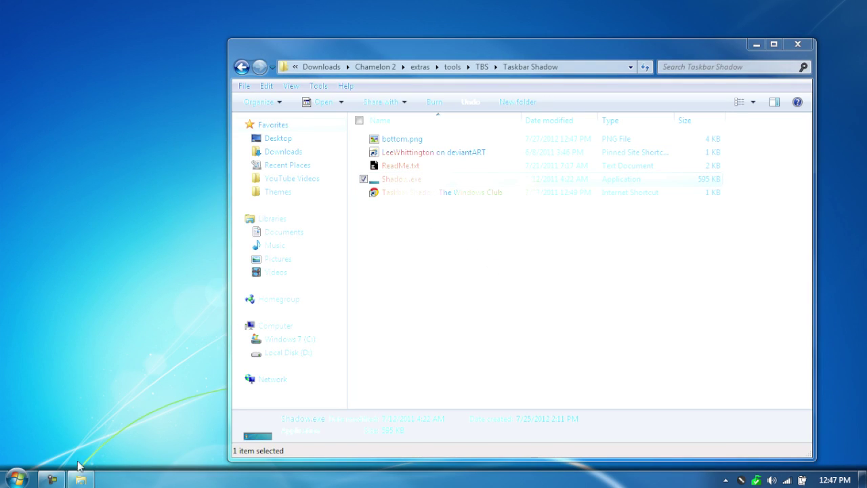
{"action": "left_click", "coordinate": [724, 480]}
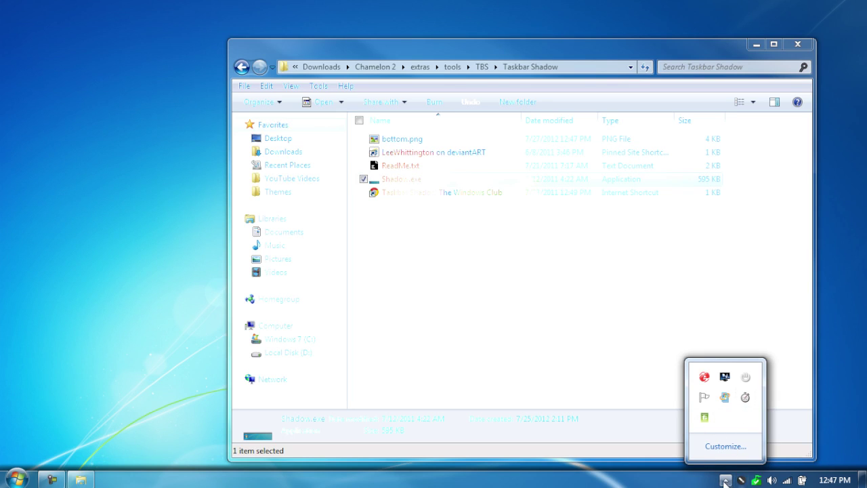
{"action": "left_click", "coordinate": [528, 373]}
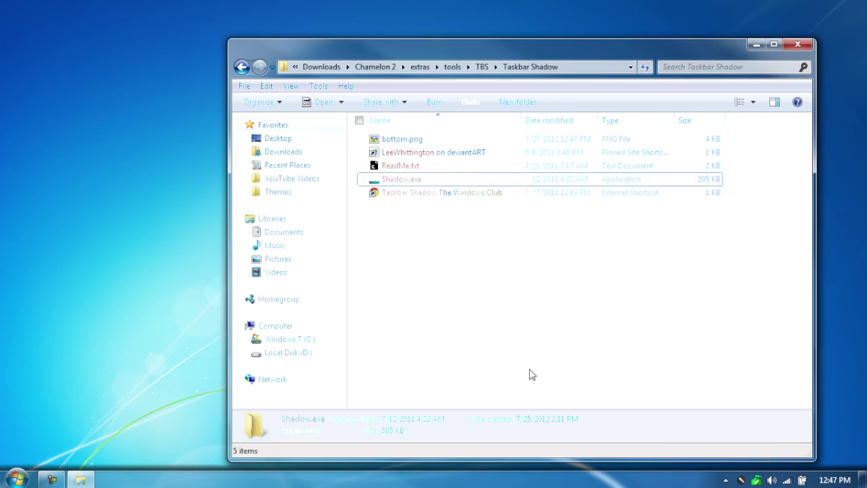
{"action": "left_click", "coordinate": [237, 66]}
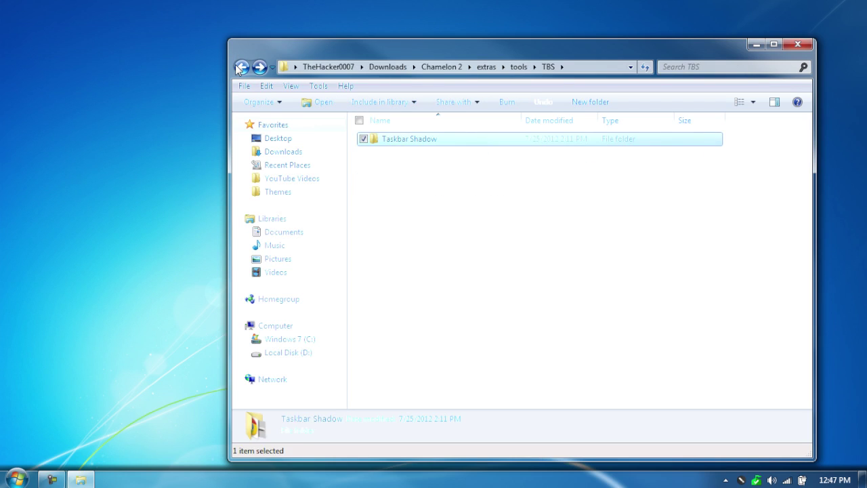
{"action": "left_click", "coordinate": [423, 300]}
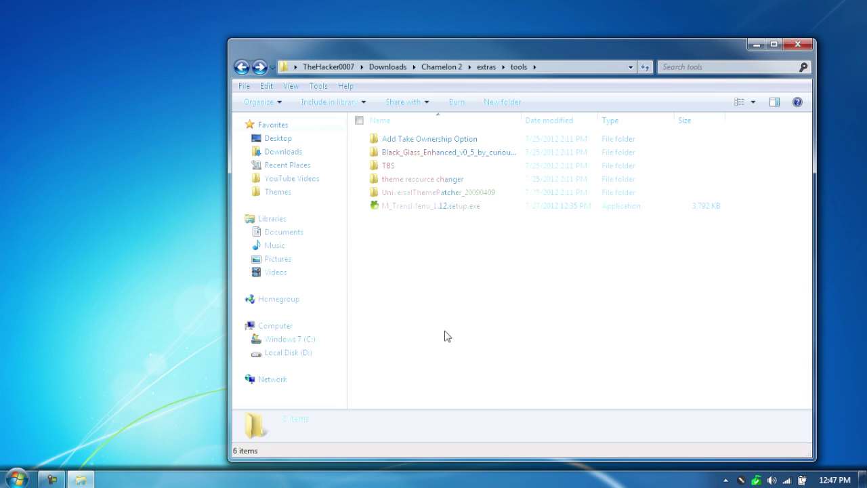
- Launch Theme Manager via a 'theme' search and name a new theme CHamelon 2
{"action": "left_click", "coordinate": [9, 479]}
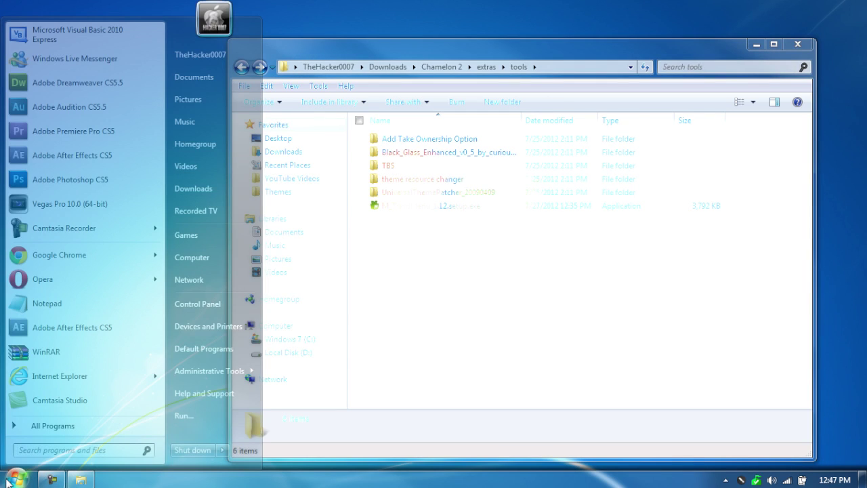
{"action": "type", "text": "theme"}
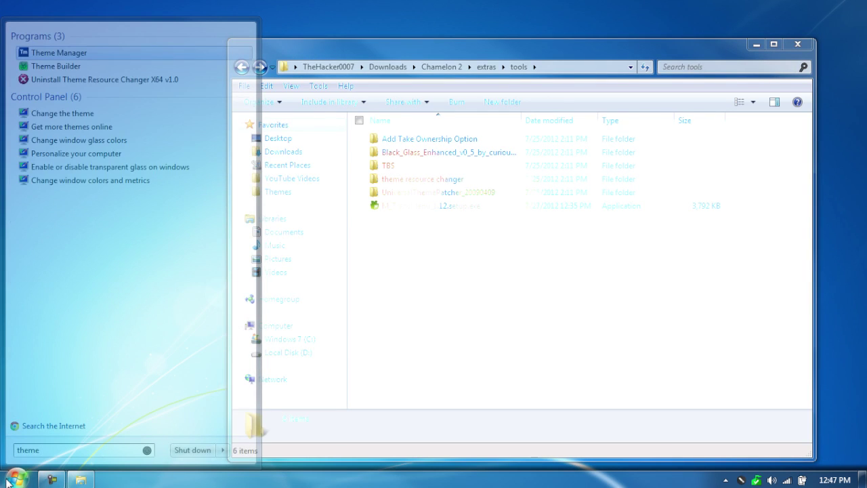
{"action": "key", "text": "Return"}
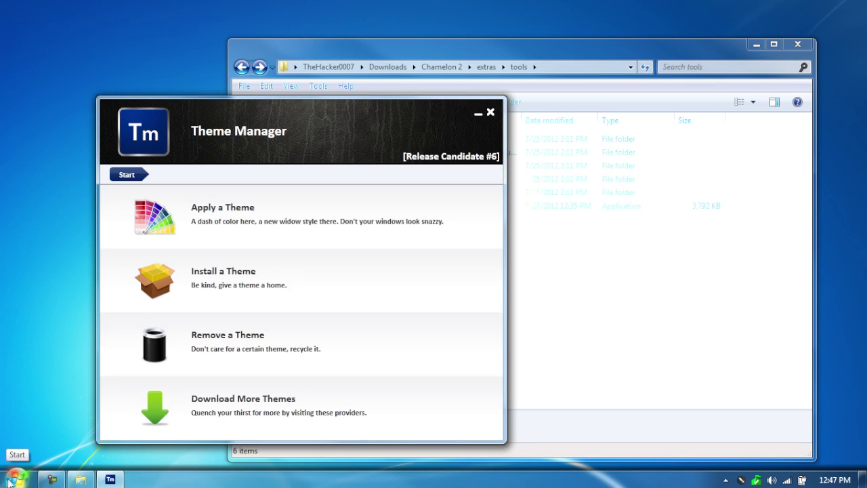
{"action": "left_click", "coordinate": [215, 275]}
{"action": "left_click", "coordinate": [304, 219]}
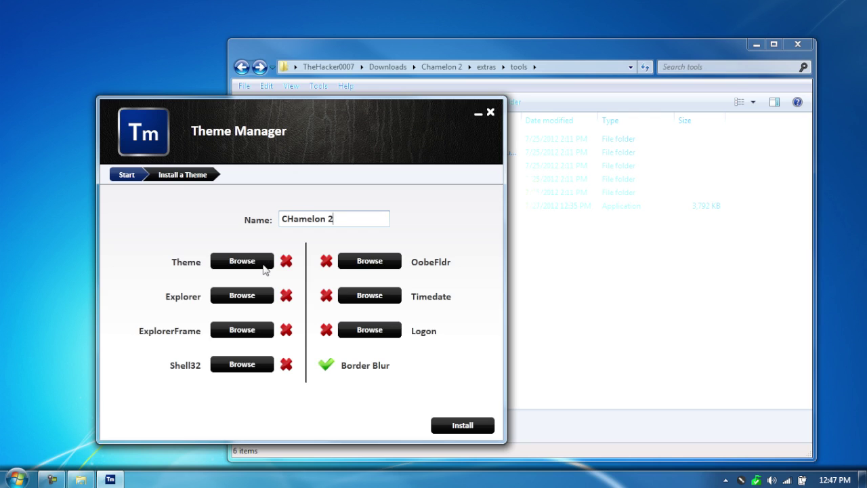
- Pick Downloads > Chamelon 2 > theme > ch2.theme as the Theme file
{"action": "left_click", "coordinate": [264, 268]}
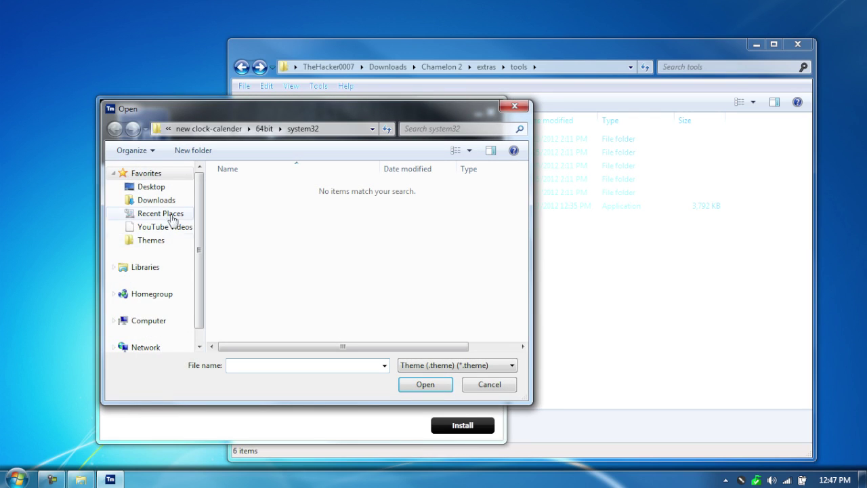
{"action": "left_click", "coordinate": [165, 204]}
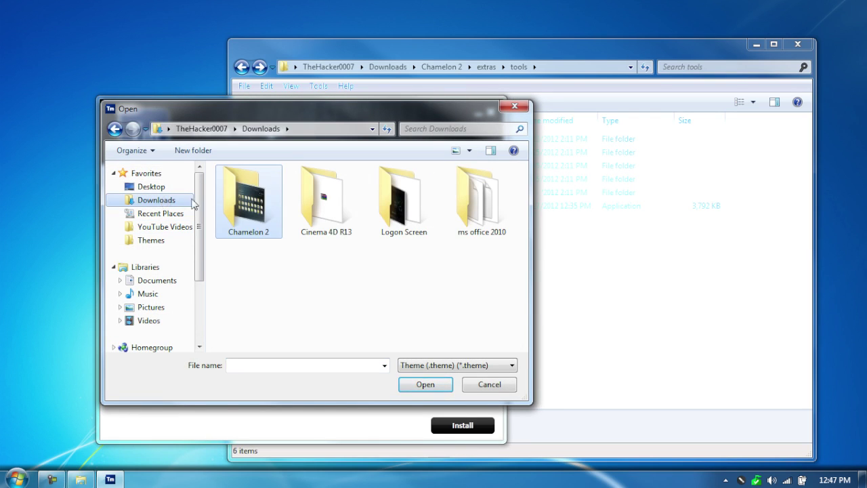
{"action": "double_click", "coordinate": [230, 204]}
{"action": "double_click", "coordinate": [267, 218]}
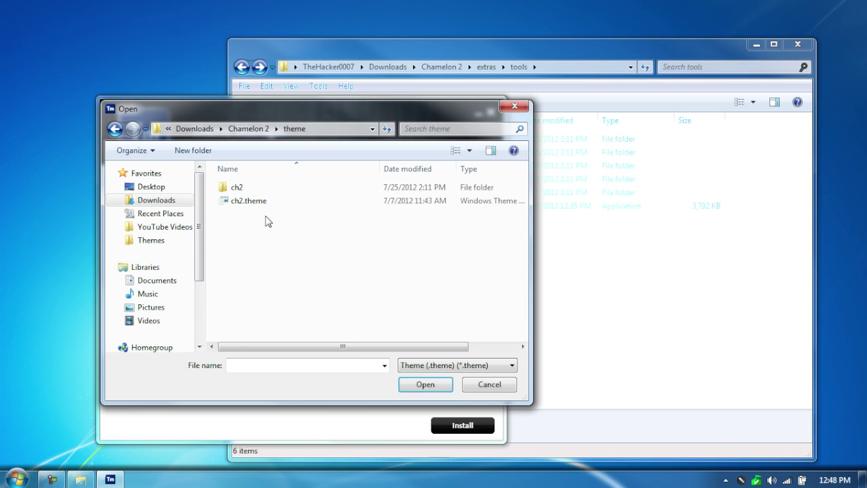
{"action": "double_click", "coordinate": [270, 202]}
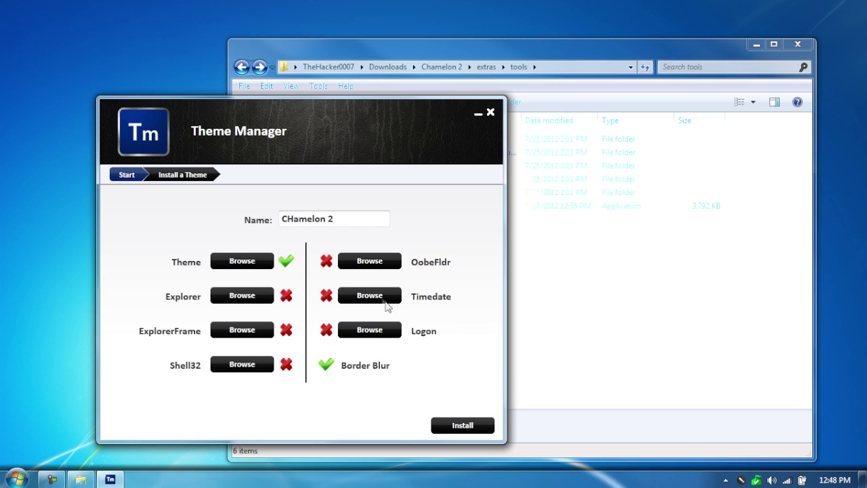
- Pick timedate.cpl from extras' new clock-calender 64bit folder for the Timedate component
{"action": "left_click", "coordinate": [383, 300]}
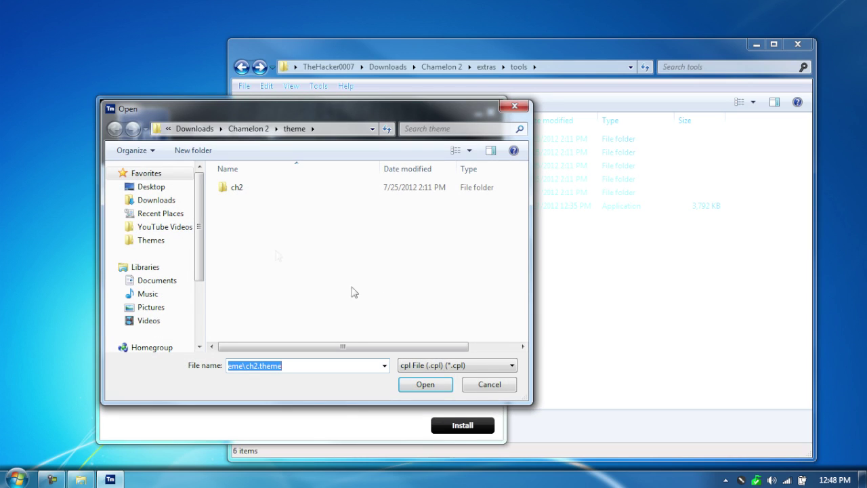
{"action": "left_click", "coordinate": [182, 202]}
{"action": "double_click", "coordinate": [264, 217]}
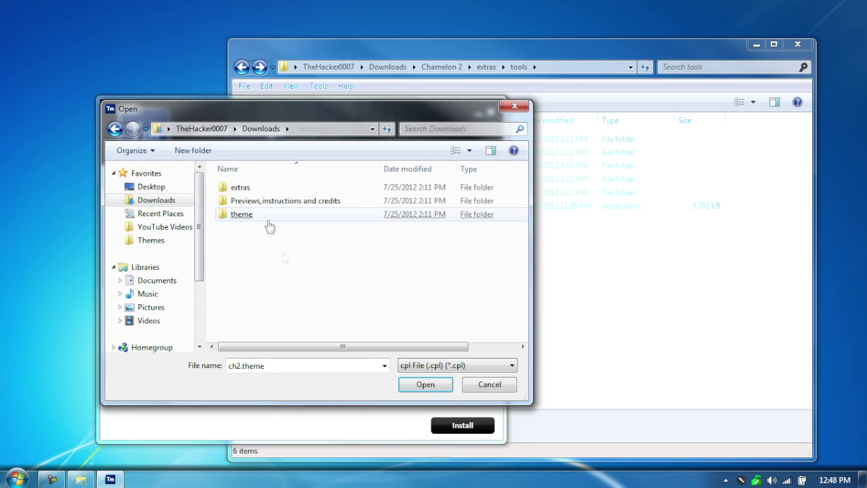
{"action": "double_click", "coordinate": [275, 214]}
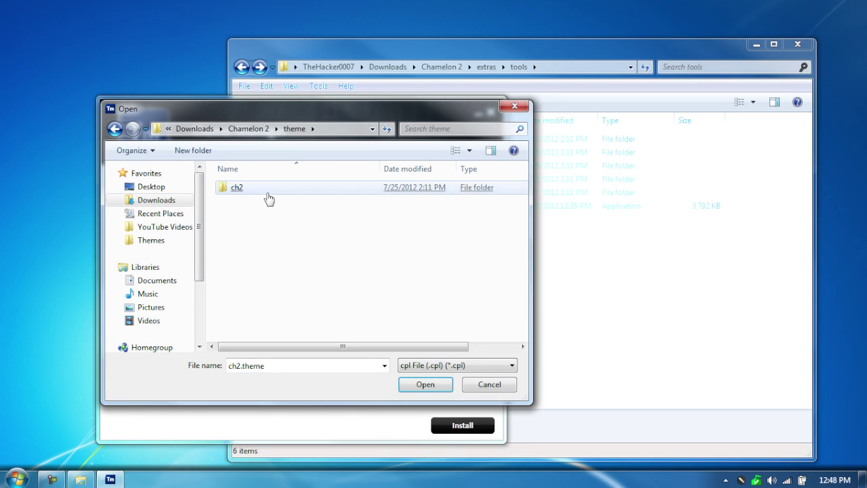
{"action": "double_click", "coordinate": [265, 190]}
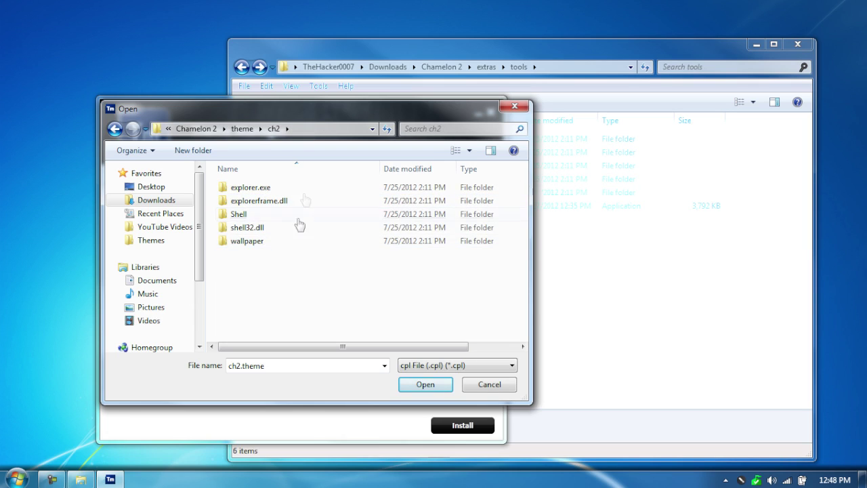
{"action": "left_click", "coordinate": [114, 129]}
{"action": "left_click", "coordinate": [112, 132]}
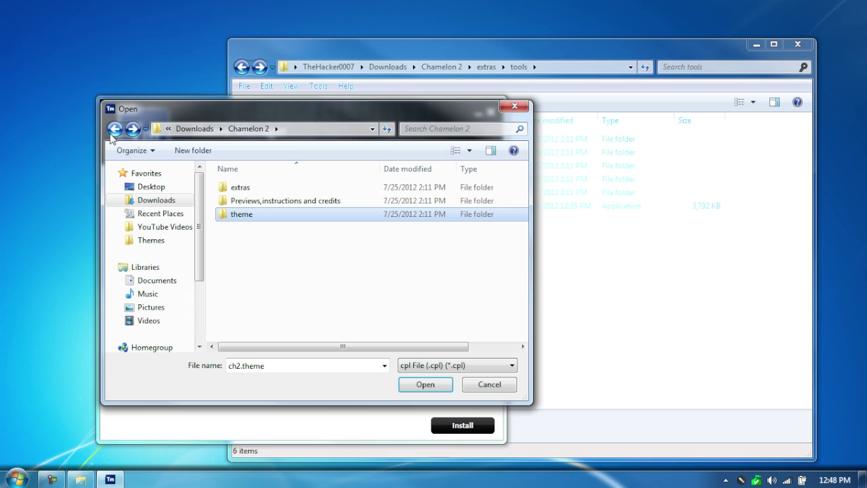
{"action": "left_click", "coordinate": [249, 192]}
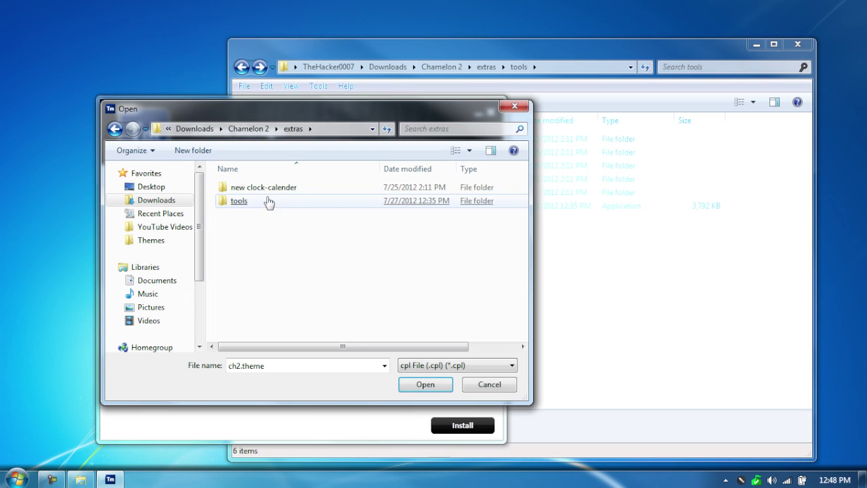
{"action": "left_click", "coordinate": [271, 200]}
{"action": "left_click", "coordinate": [113, 129]}
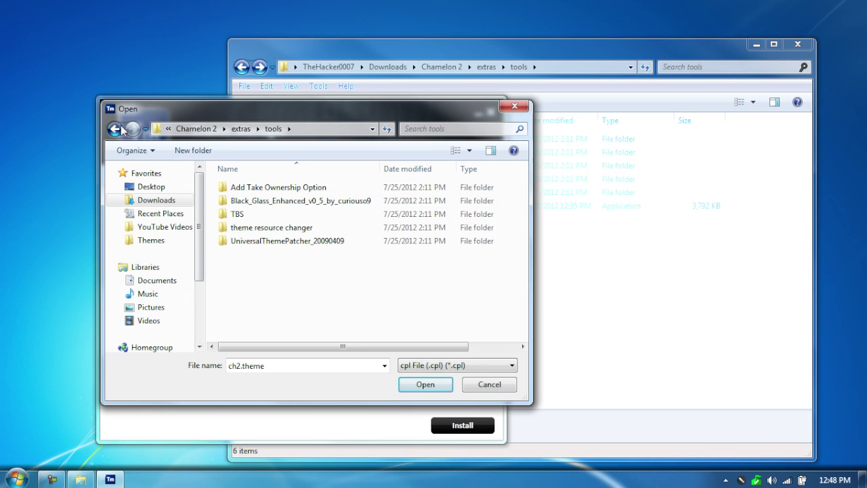
{"action": "double_click", "coordinate": [273, 200]}
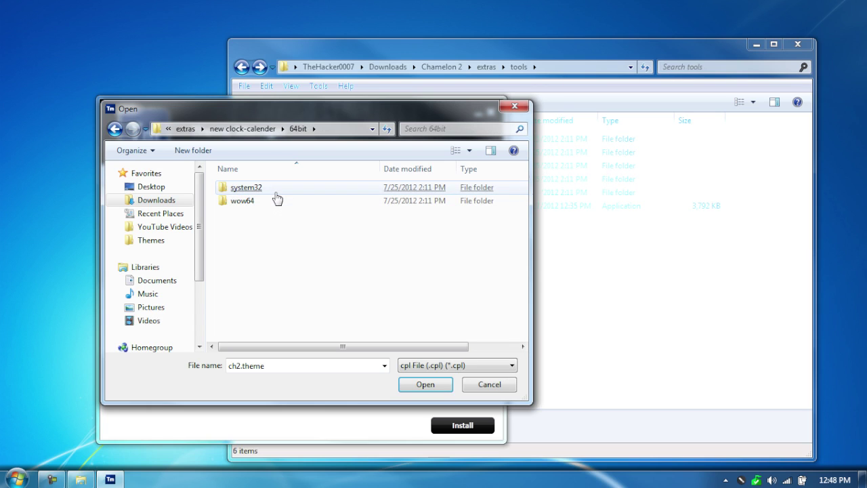
{"action": "double_click", "coordinate": [274, 189]}
{"action": "double_click", "coordinate": [279, 193]}
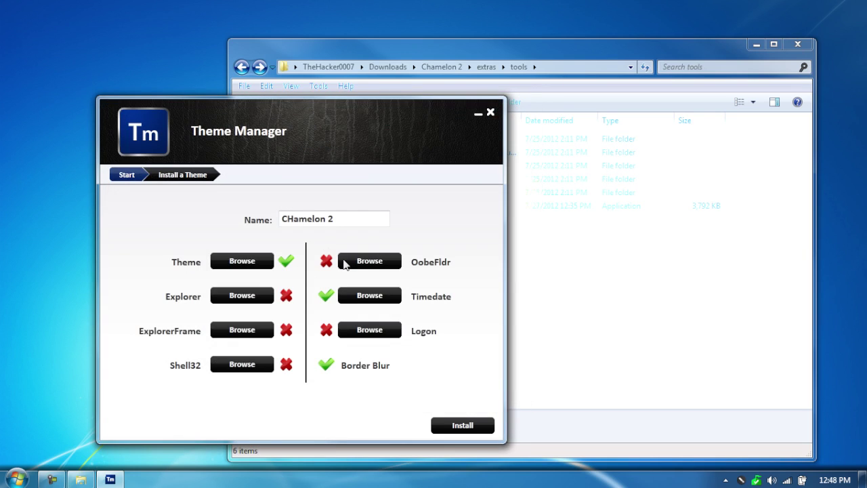
- Go to Apply a Theme and select Chamelon2 from the installed themes
{"action": "left_click", "coordinate": [125, 174]}
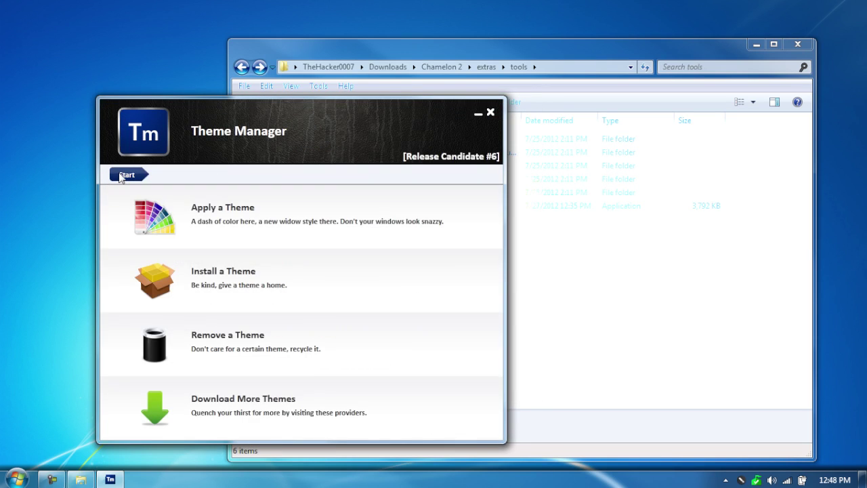
{"action": "left_click", "coordinate": [214, 277]}
{"action": "left_click", "coordinate": [141, 175]}
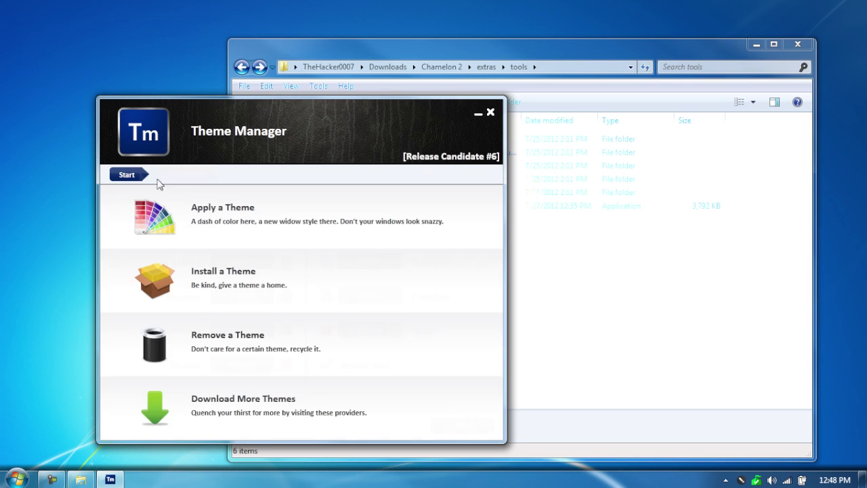
{"action": "left_click", "coordinate": [199, 215]}
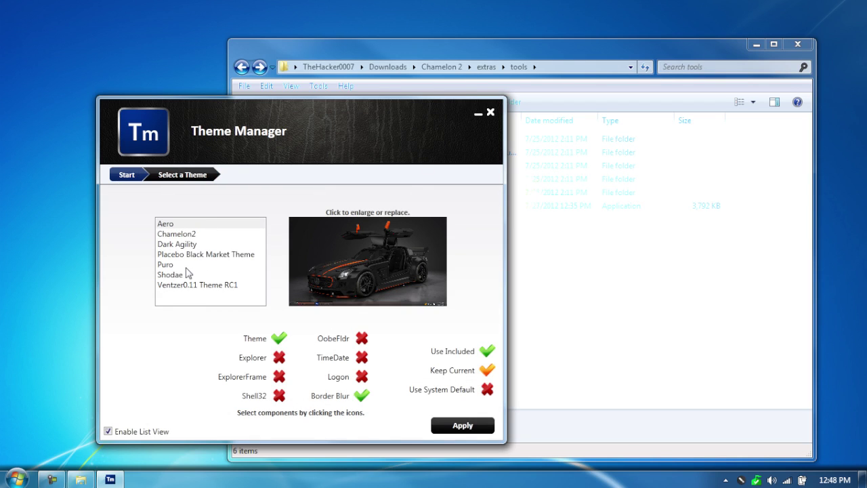
{"action": "left_click", "coordinate": [178, 234]}
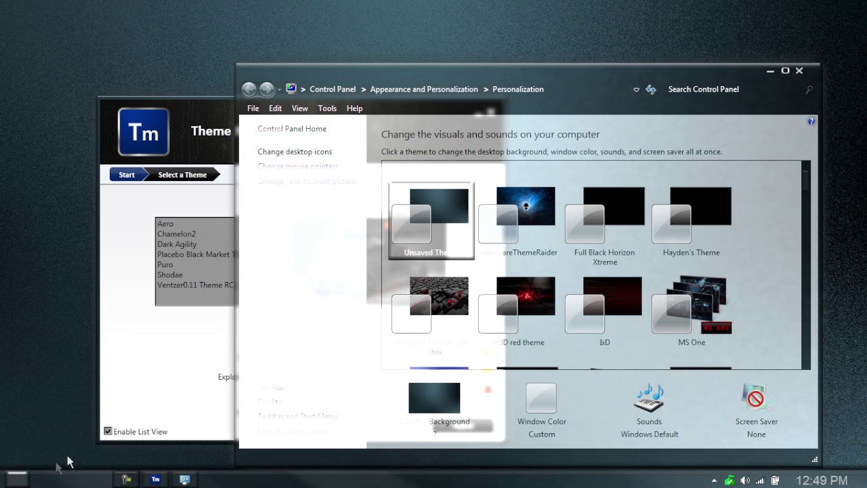
- Close Personalization, minimize Theme Manager, and reopen the Start menu in the Chamelon2 style
{"action": "left_click", "coordinate": [19, 480]}
{"action": "left_click", "coordinate": [275, 380]}
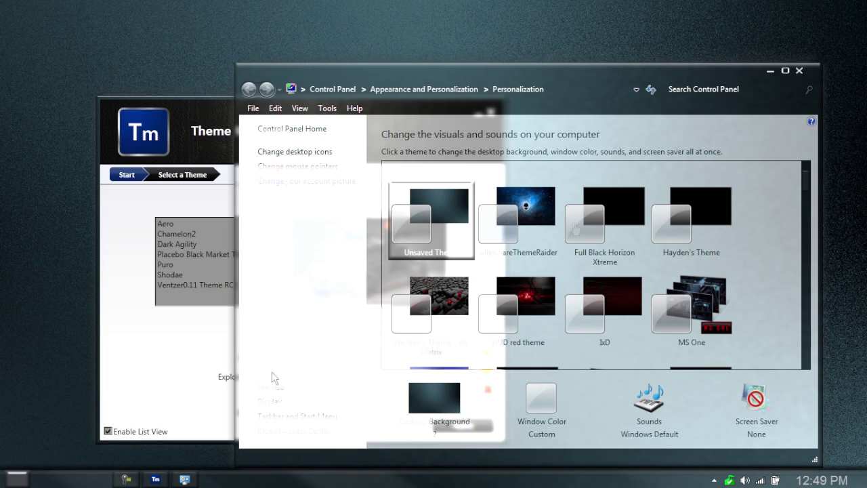
{"action": "left_click", "coordinate": [798, 71]}
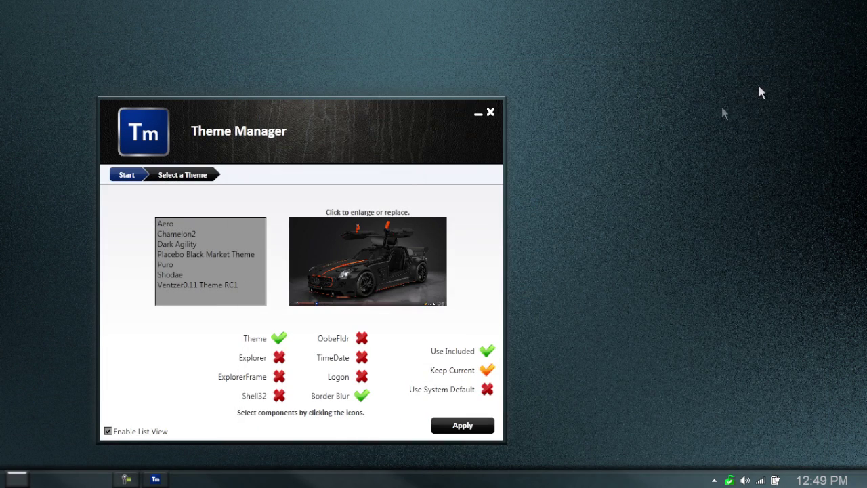
{"action": "left_click", "coordinate": [478, 117]}
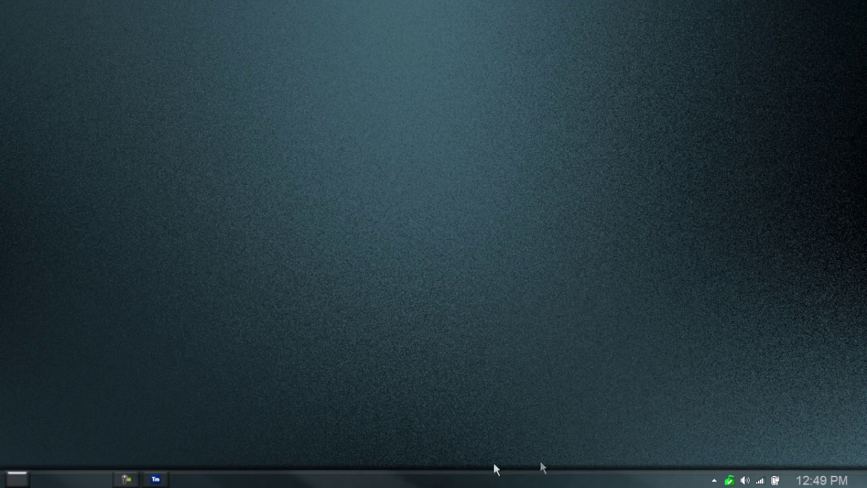
{"action": "left_click", "coordinate": [19, 480]}
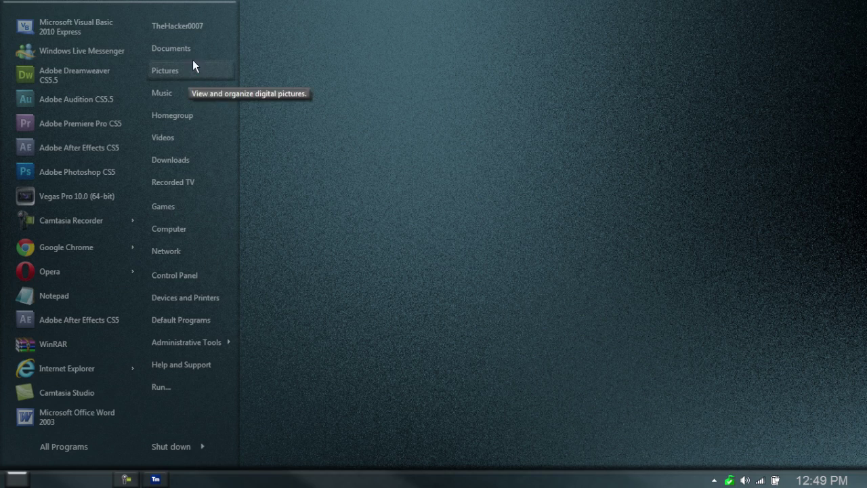
- Open Downloads from the Start menu to see its 26 items in dark glass style
{"action": "left_click", "coordinate": [200, 158]}
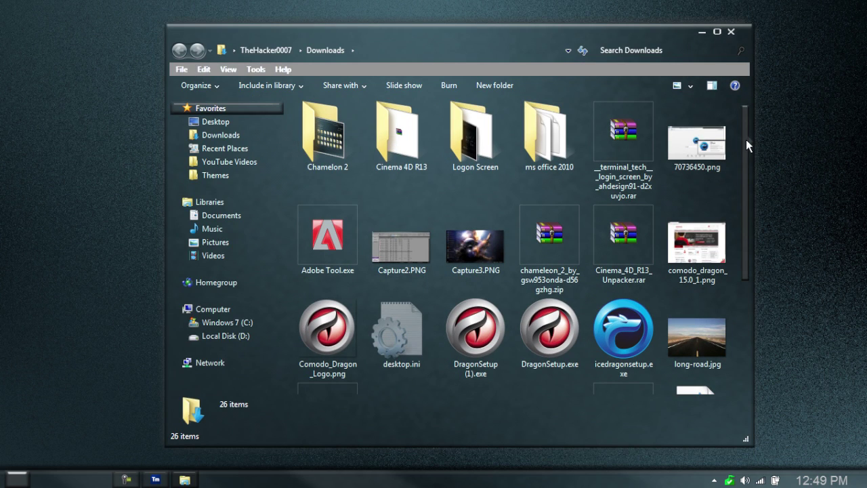
{"action": "left_click_drag", "start_coordinate": [746, 139], "coordinate": [739, 105]}
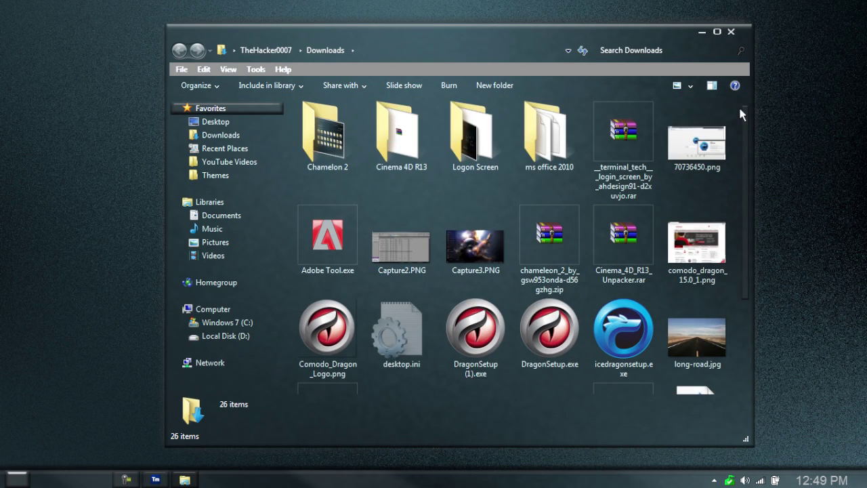
{"action": "left_click", "coordinate": [245, 242]}
{"action": "left_click", "coordinate": [829, 480]}
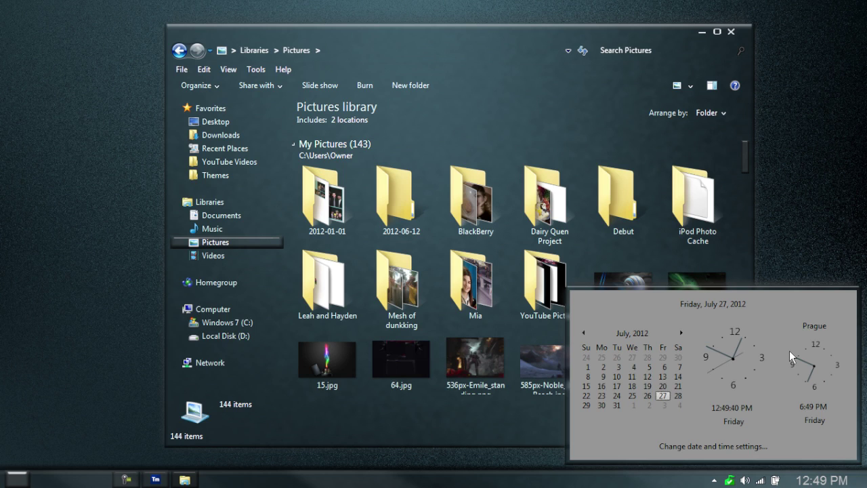
- Open Insructions.Credit,Etc..txt from Chameleon 2's previews, instructions and credits folder in Notepad and read it
{"action": "left_click", "coordinate": [260, 131]}
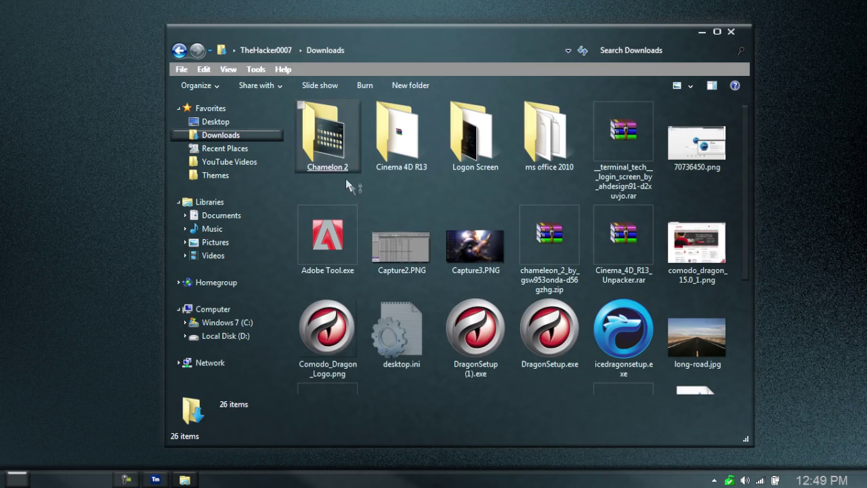
{"action": "double_click", "coordinate": [345, 170]}
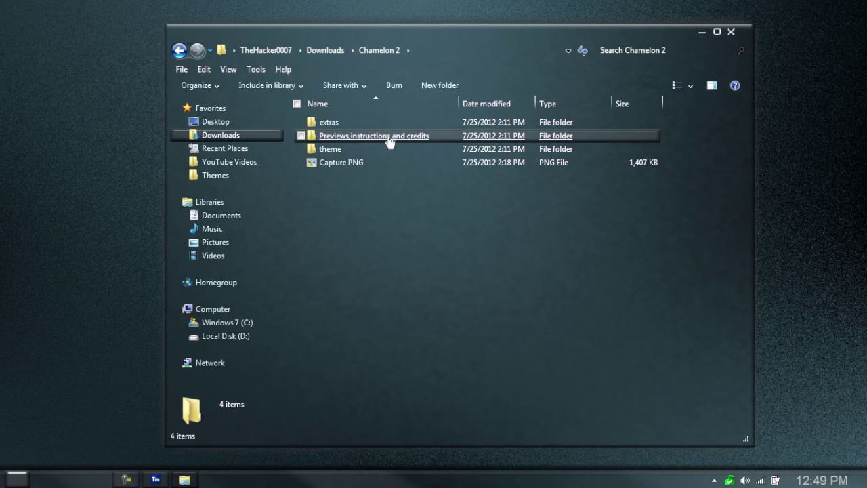
{"action": "left_click", "coordinate": [391, 138]}
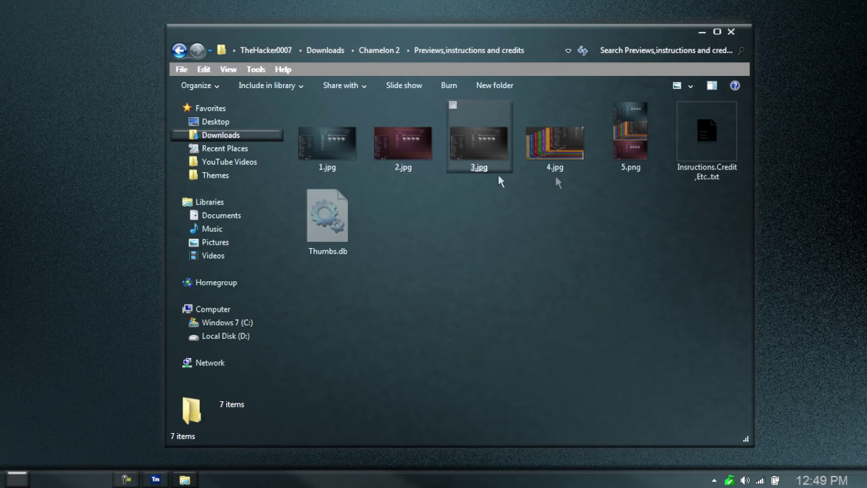
{"action": "left_click", "coordinate": [687, 173]}
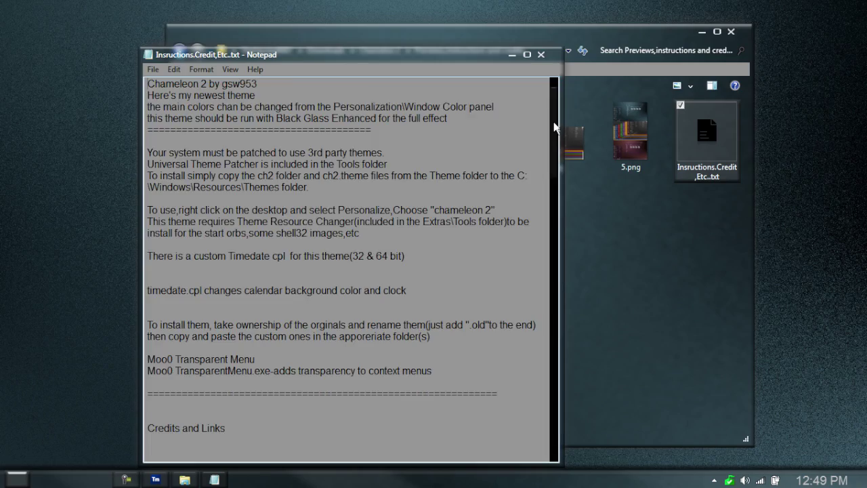
{"action": "mouse_move", "coordinate": [558, 129]}
{"action": "left_mouse_down"}
{"action": "mouse_move", "coordinate": [531, 263]}
{"action": "mouse_move", "coordinate": [560, 128]}
{"action": "left_mouse_up"}
- Close Notepad and go back up to the Downloads folder
{"action": "left_click", "coordinate": [539, 53]}
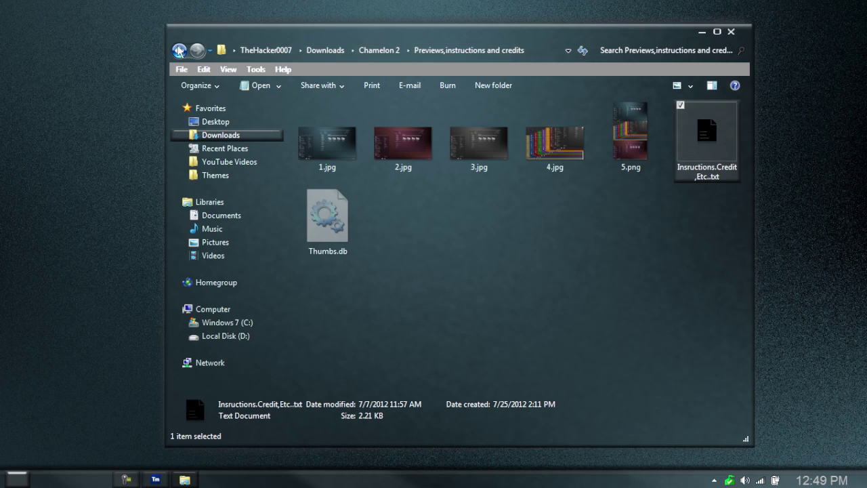
{"action": "left_click", "coordinate": [179, 50]}
{"action": "left_click", "coordinate": [179, 50]}
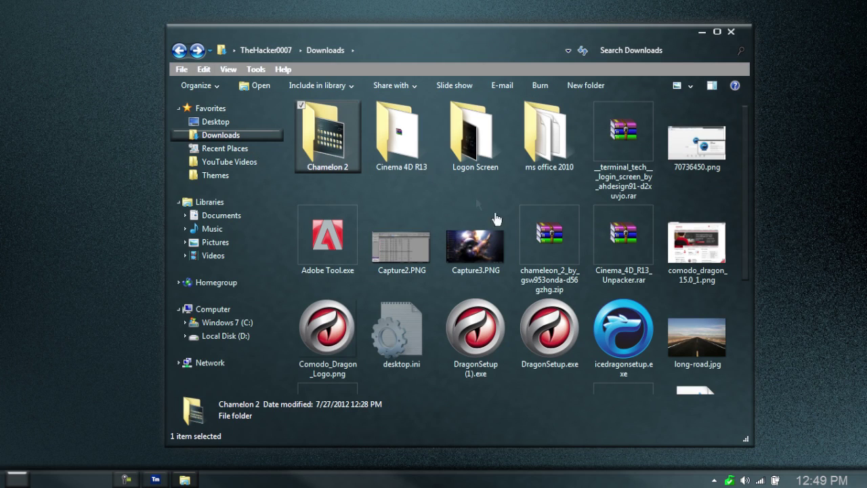
- Set abstract-blue-wallpaper.jpg from the Pictures library as the desktop background
{"action": "left_click", "coordinate": [217, 241]}
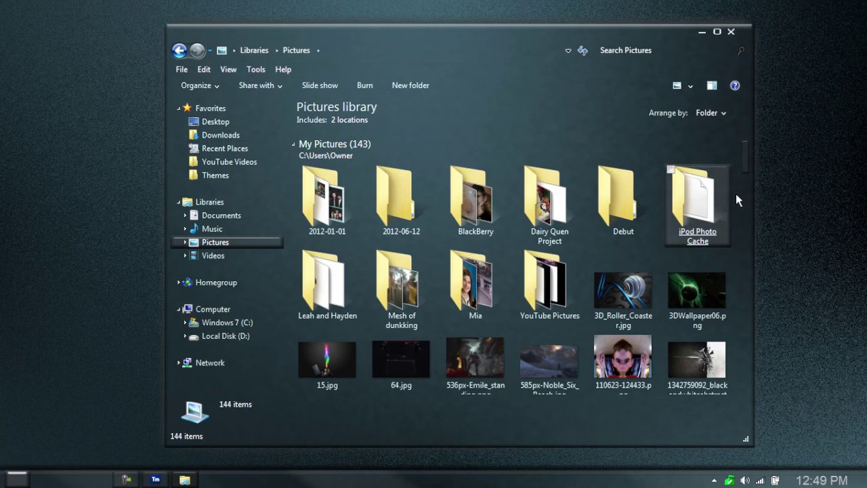
{"action": "left_click_drag", "start_coordinate": [743, 175], "coordinate": [741, 194]}
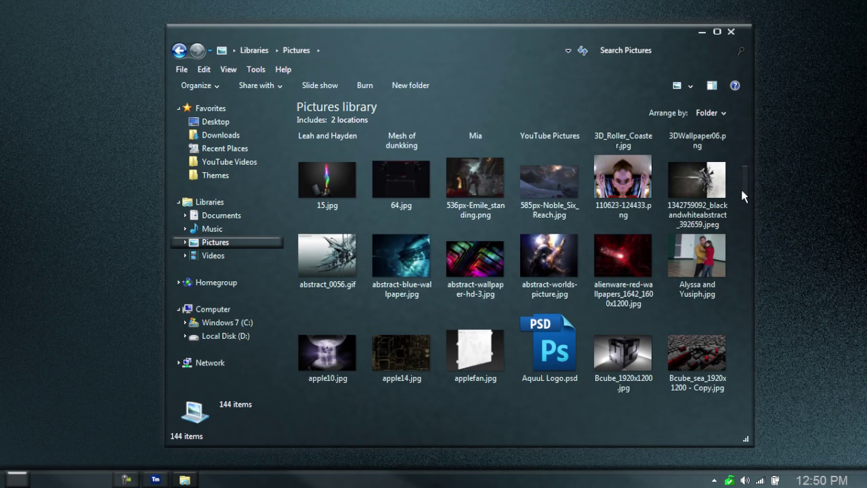
{"action": "left_click", "coordinate": [404, 279]}
{"action": "right_click", "coordinate": [405, 279]}
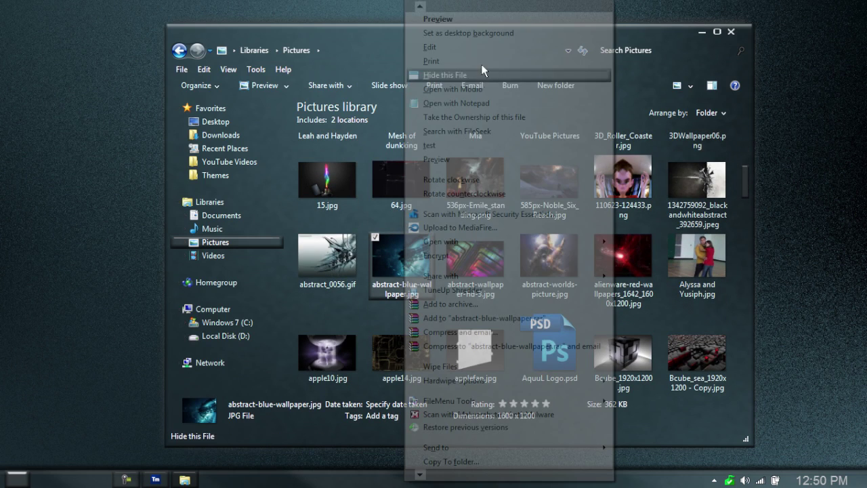
{"action": "left_click", "coordinate": [489, 39]}
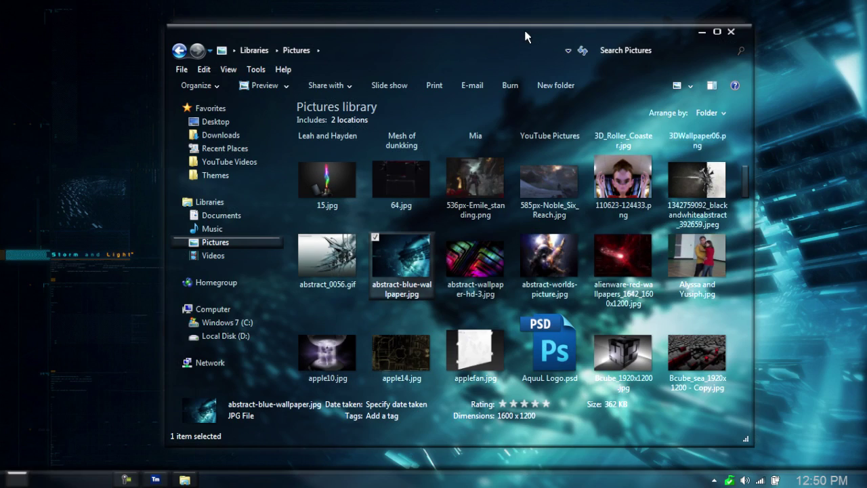
- Make abstract-worlds-picture.jpg the desktop background instead, then close the library window
{"action": "left_click_drag", "start_coordinate": [524, 27], "coordinate": [527, 60]}
{"action": "right_click", "coordinate": [536, 304]}
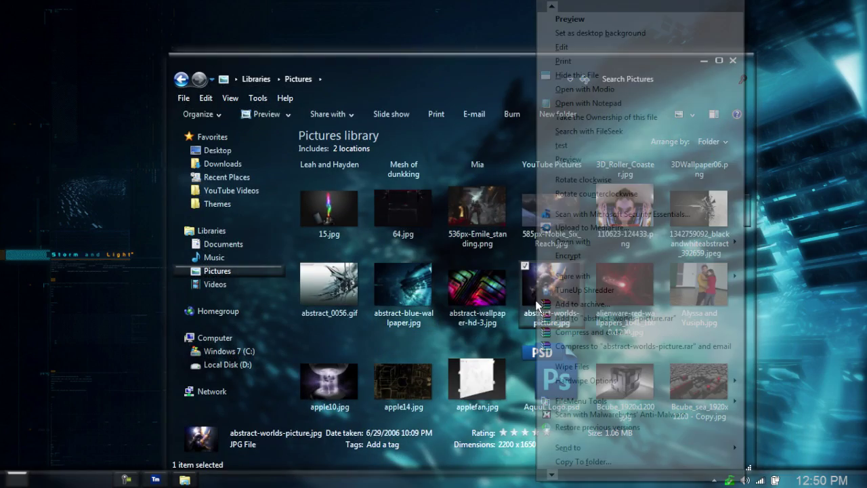
{"action": "left_click", "coordinate": [594, 34]}
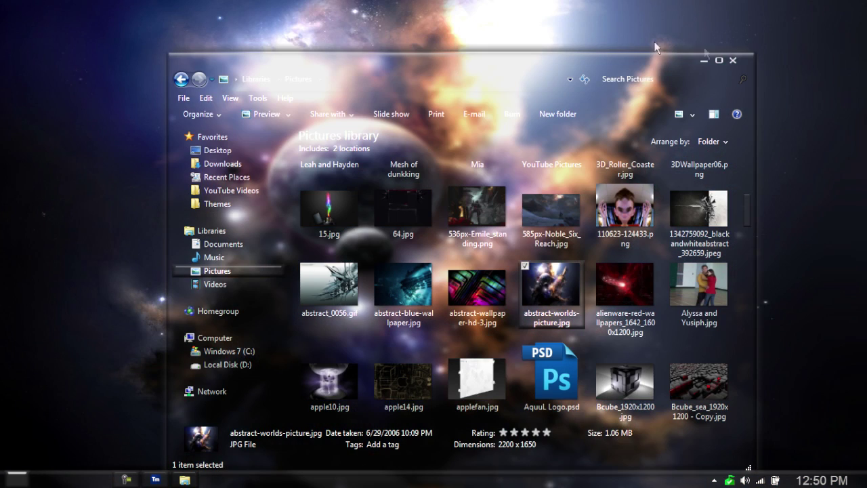
{"action": "left_click", "coordinate": [733, 60]}
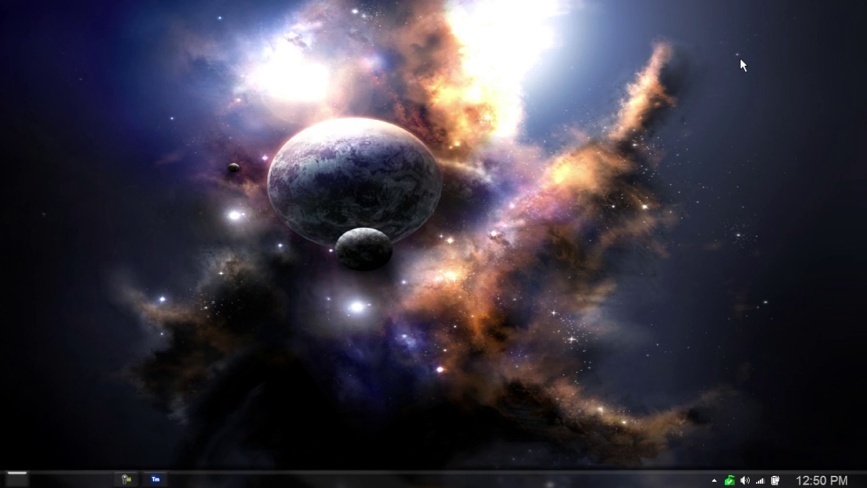
- Open and dismiss the Start menu, then bring up the desktop context menu showing Personalize
{"action": "key", "text": "super"}
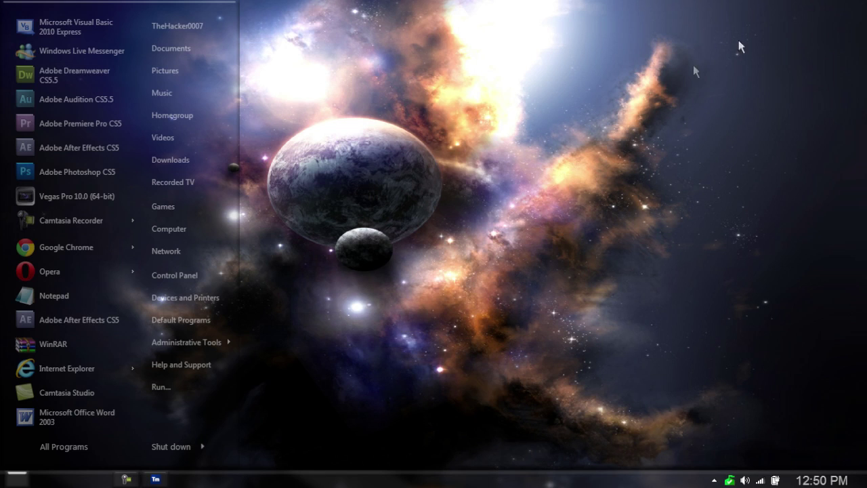
{"action": "left_click", "coordinate": [507, 168]}
{"action": "right_click", "coordinate": [507, 168]}
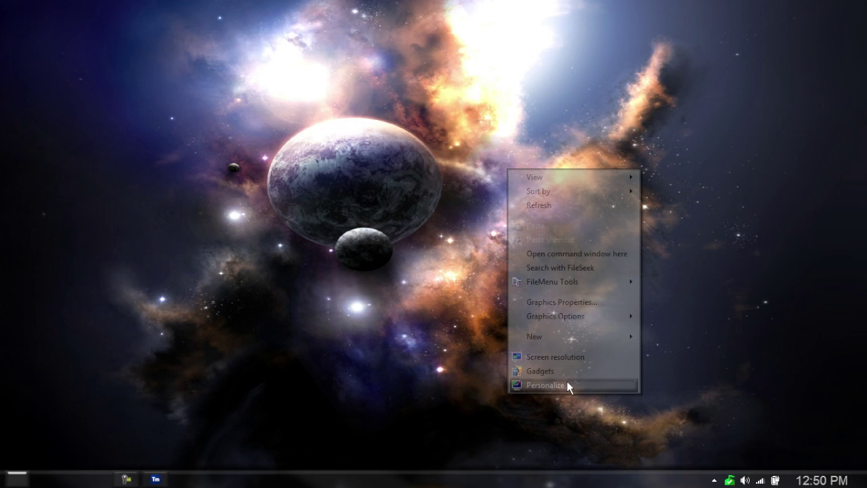
- Open Personalize > Window Color and set the colour intensity to maximum
{"action": "left_click", "coordinate": [546, 385]}
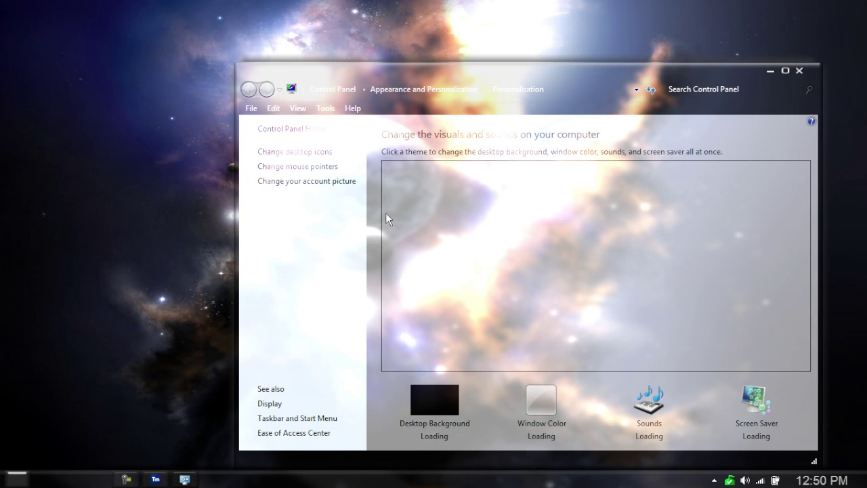
{"action": "left_click", "coordinate": [546, 428]}
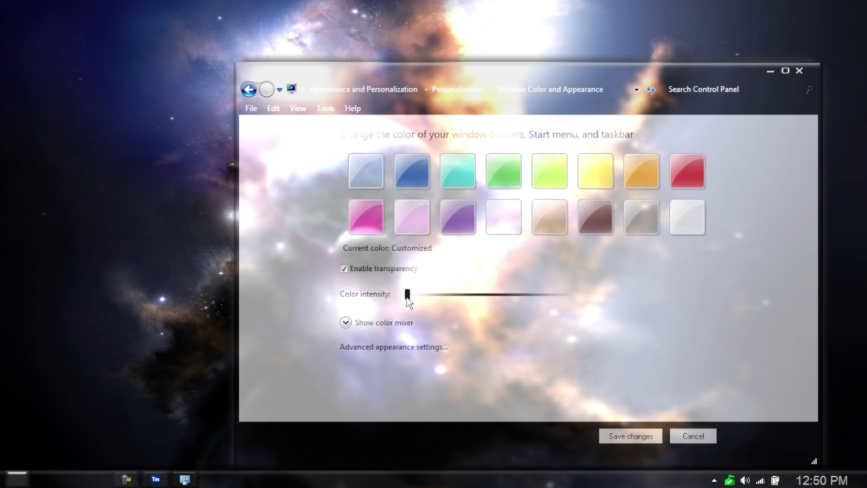
{"action": "left_click_drag", "start_coordinate": [407, 295], "coordinate": [637, 306]}
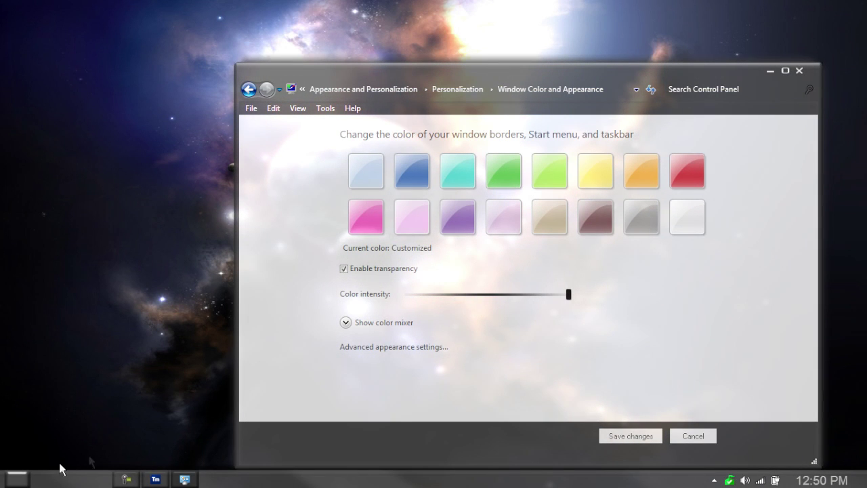
- Open the Start menu, show the hidden tray icons, then open the Start menu again
{"action": "left_click", "coordinate": [19, 478]}
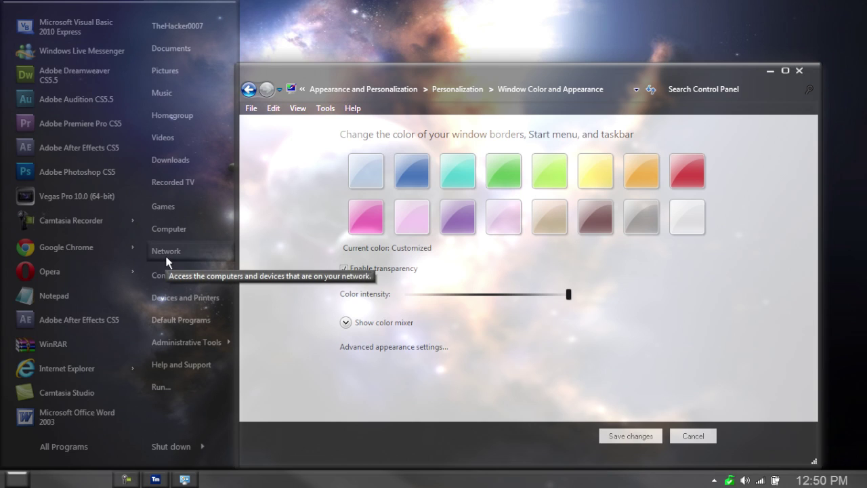
{"action": "left_click", "coordinate": [713, 480]}
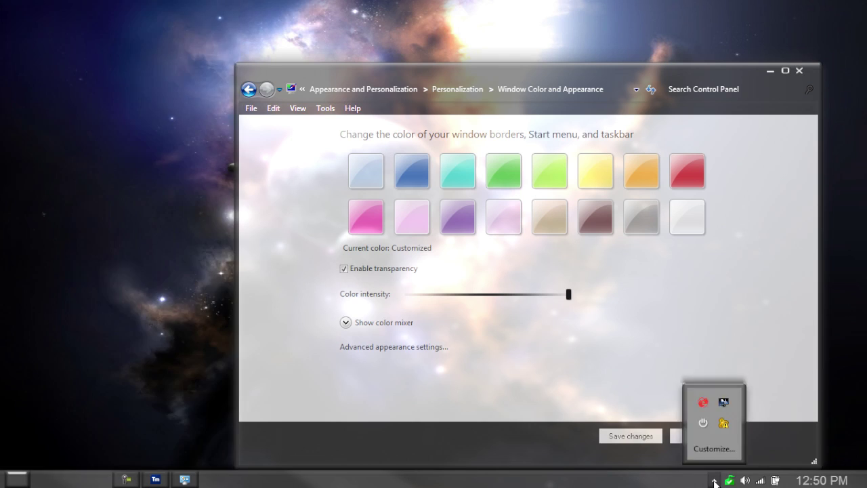
{"action": "left_click", "coordinate": [26, 476]}
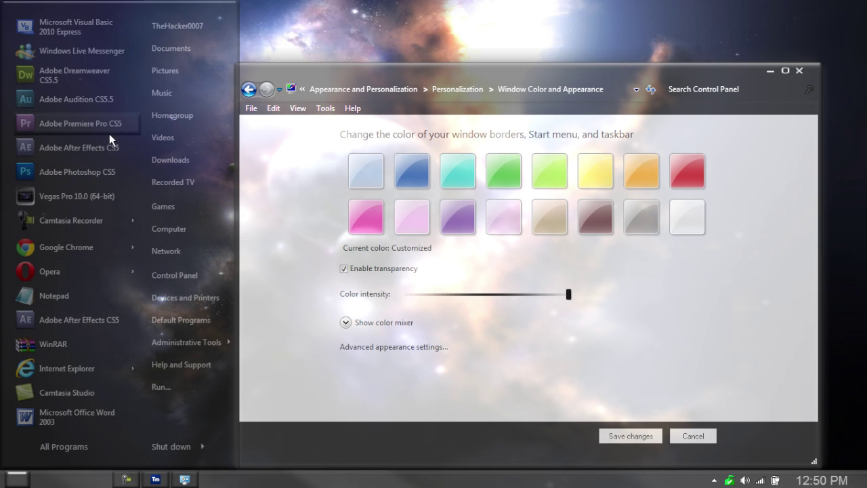
- Try the Fuchsia window colour at full intensity, then Chocolate at lower intensity
{"action": "left_click", "coordinate": [365, 215]}
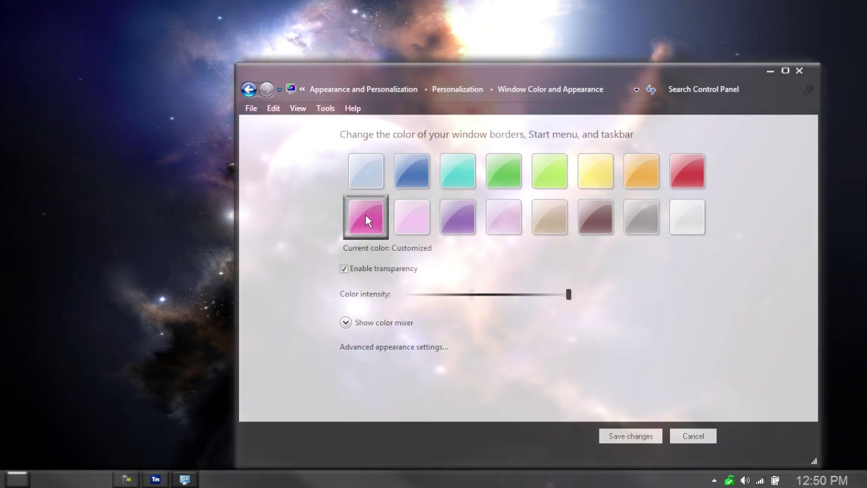
{"action": "left_click_drag", "start_coordinate": [472, 297], "coordinate": [346, 307]}
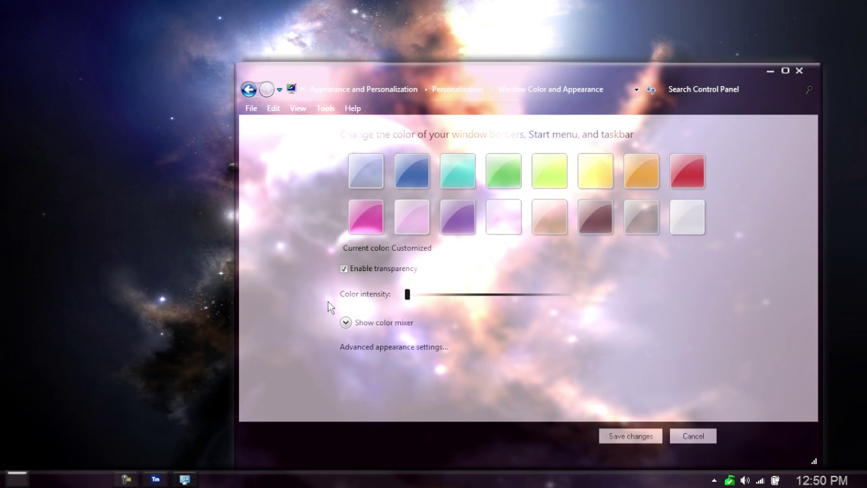
{"action": "left_click", "coordinate": [583, 214]}
{"action": "left_click_drag", "start_coordinate": [526, 300], "coordinate": [425, 312]}
- Preview the Ruby, Sea foam, Twilight, palest blue and Violet window colours
{"action": "left_click", "coordinate": [684, 174]}
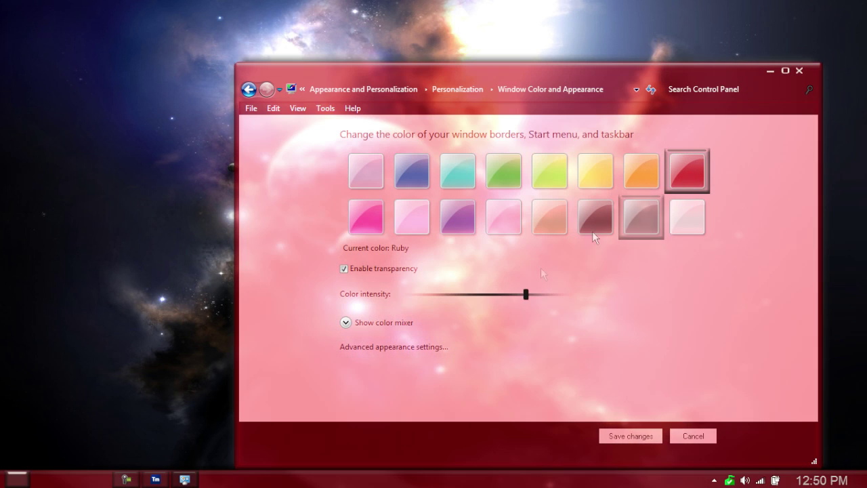
{"action": "left_click", "coordinate": [466, 184]}
{"action": "left_click", "coordinate": [412, 175]}
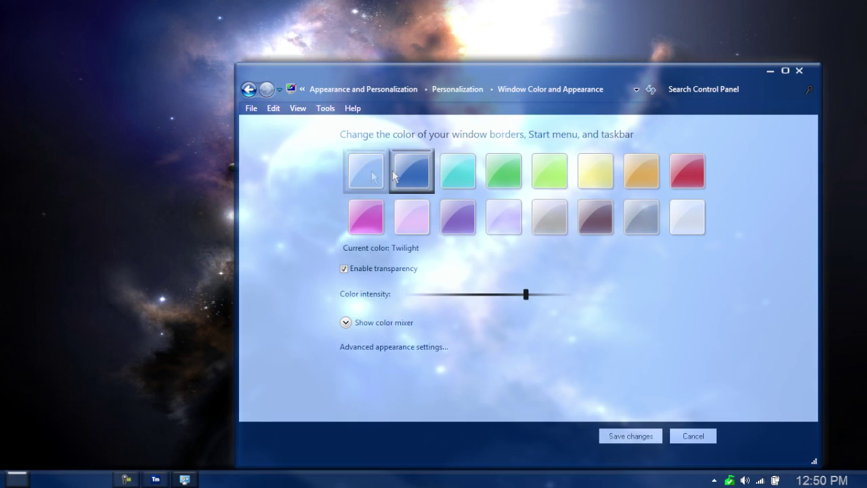
{"action": "left_click", "coordinate": [366, 175]}
{"action": "left_click", "coordinate": [470, 218]}
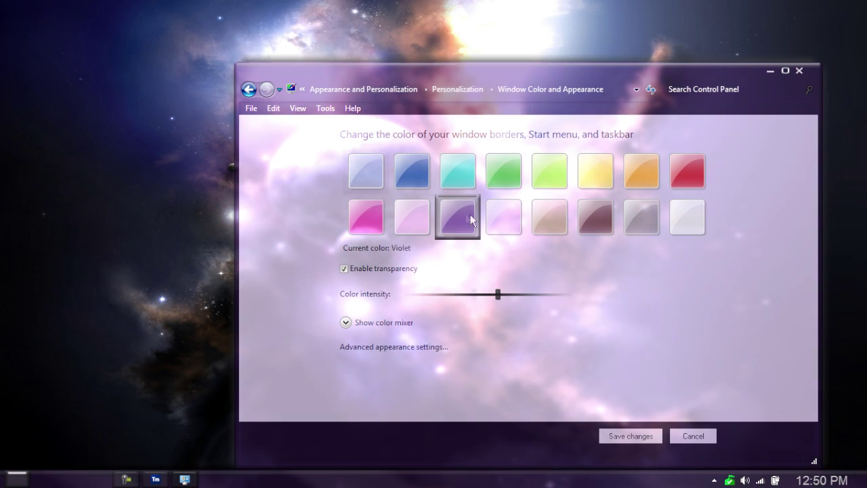
- Choose Slate at minimum colour intensity and save the window colour change
{"action": "left_click", "coordinate": [629, 213]}
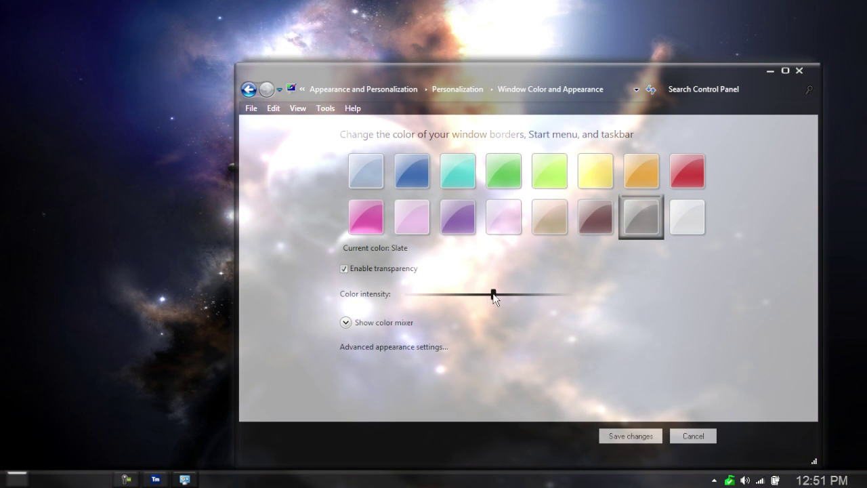
{"action": "left_click_drag", "start_coordinate": [493, 294], "coordinate": [387, 300]}
{"action": "left_click", "coordinate": [612, 439]}
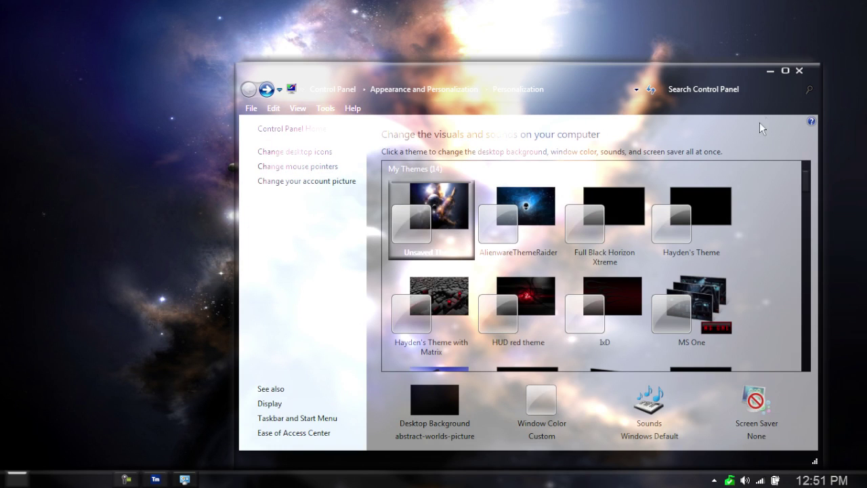
- Close the Personalization window to reveal the galaxy wallpaper desktop
{"action": "left_click", "coordinate": [800, 70]}
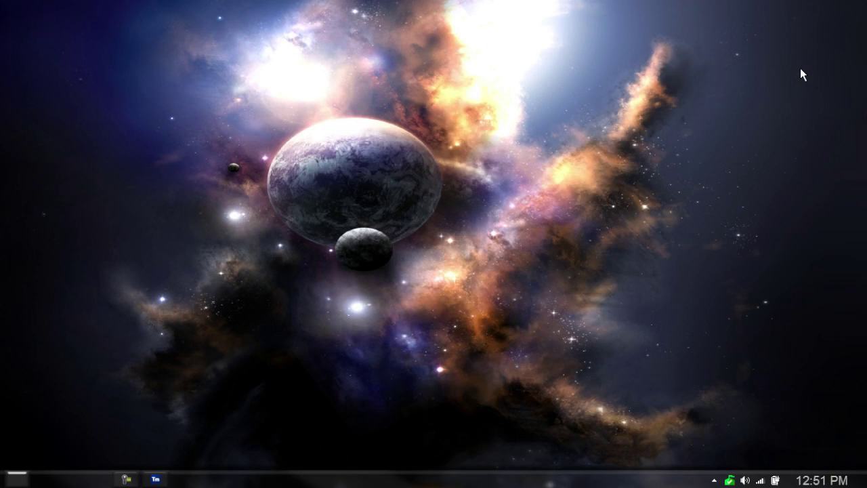